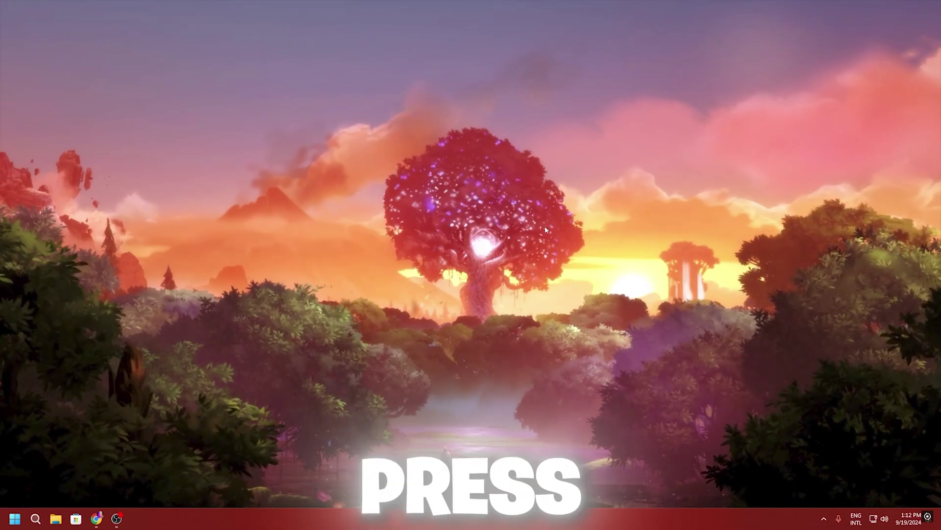
# Launch System Configuration by running msconfig from the Run box.
pyautogui.press('super+r')
pyautogui.moveTo(95, 396); pyautogui.dragTo(486, 195)
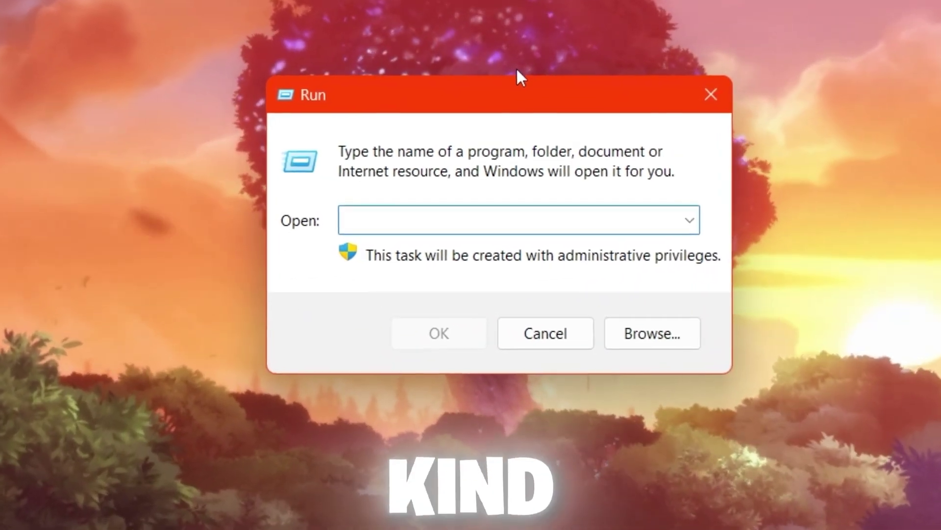
pyautogui.write('mscon')
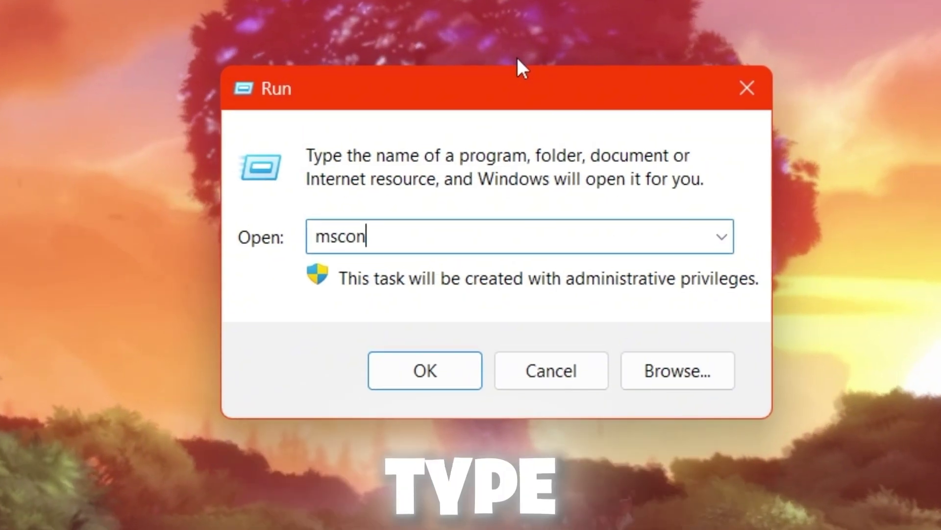
pyautogui.write('fig')
pyautogui.press('Return')
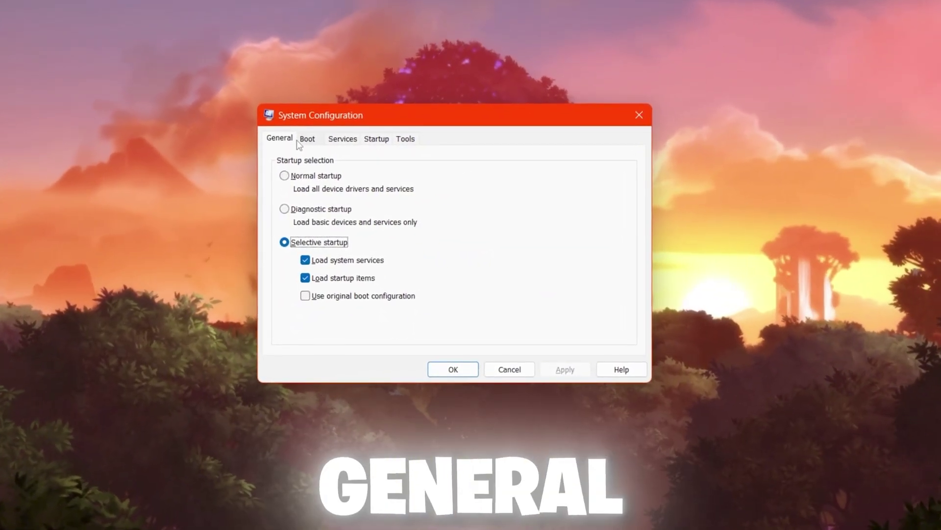
# Hide all Microsoft services on the Services tab and select Steam Client Service.
pyautogui.click(342, 140)
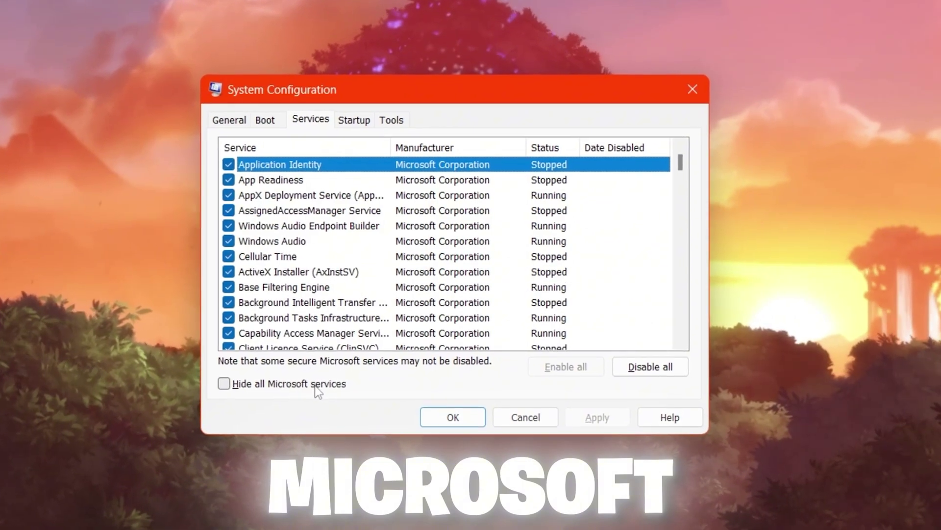
pyautogui.click(226, 387)
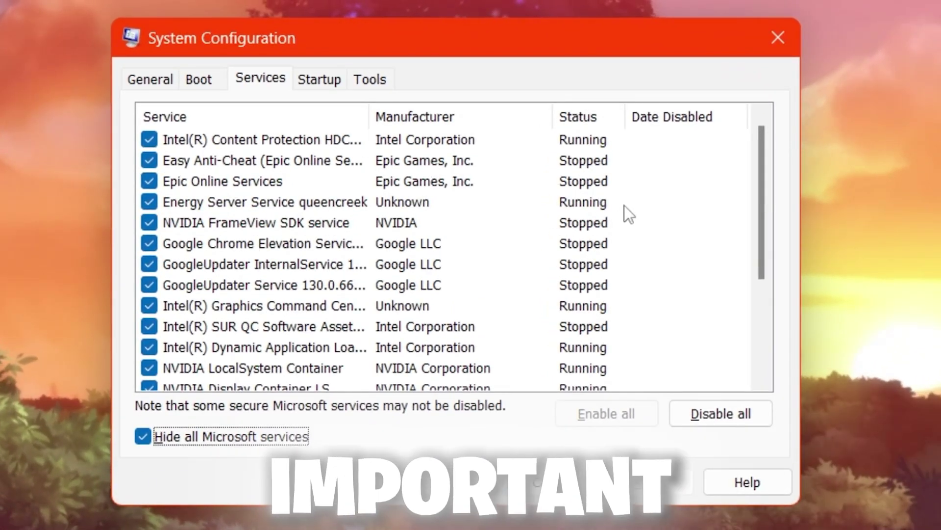
pyautogui.scroll(-3, 316, 294)
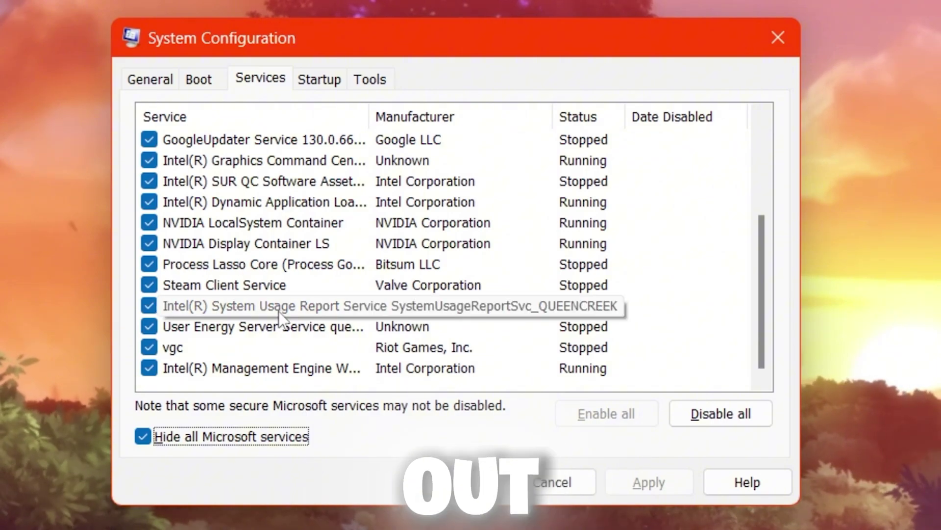
pyautogui.click(228, 286)
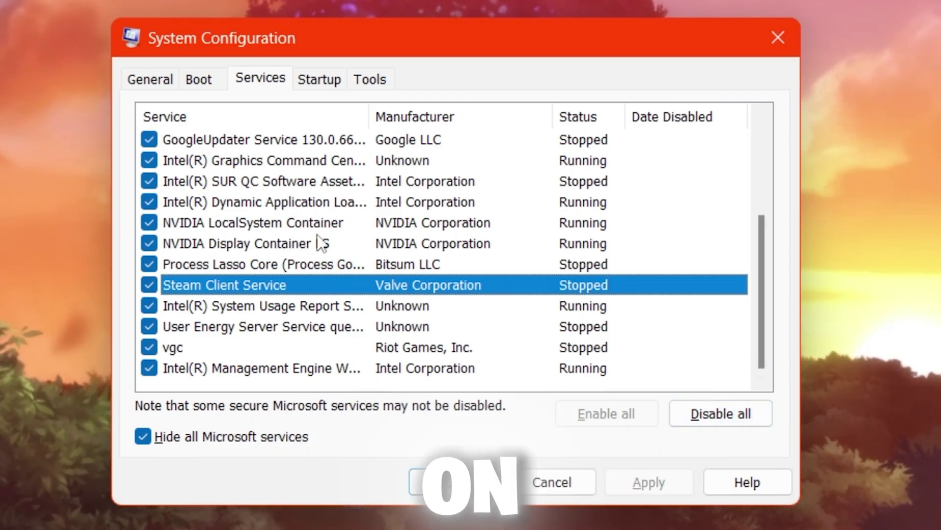
# Review startup apps like Steam, Epic and Update.exe in Task Manager via the Startup tab.
pyautogui.click(321, 82)
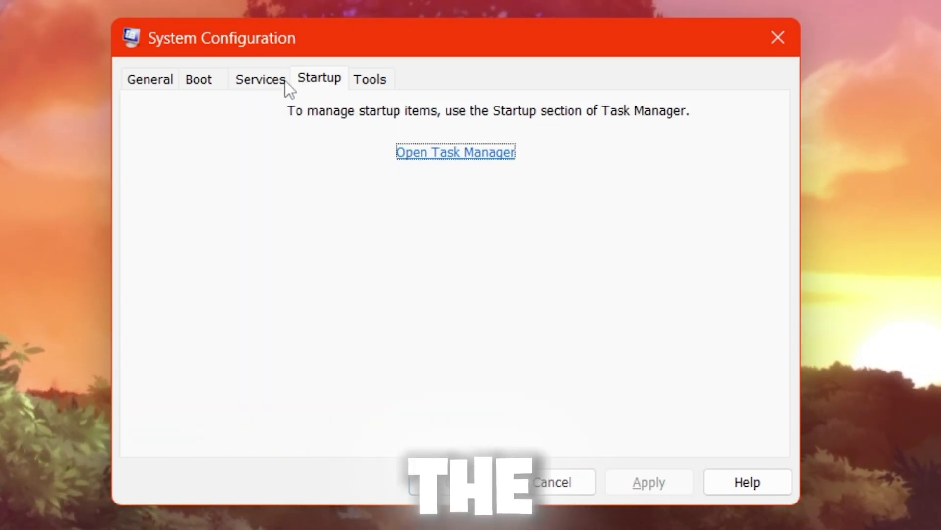
pyautogui.click(489, 153)
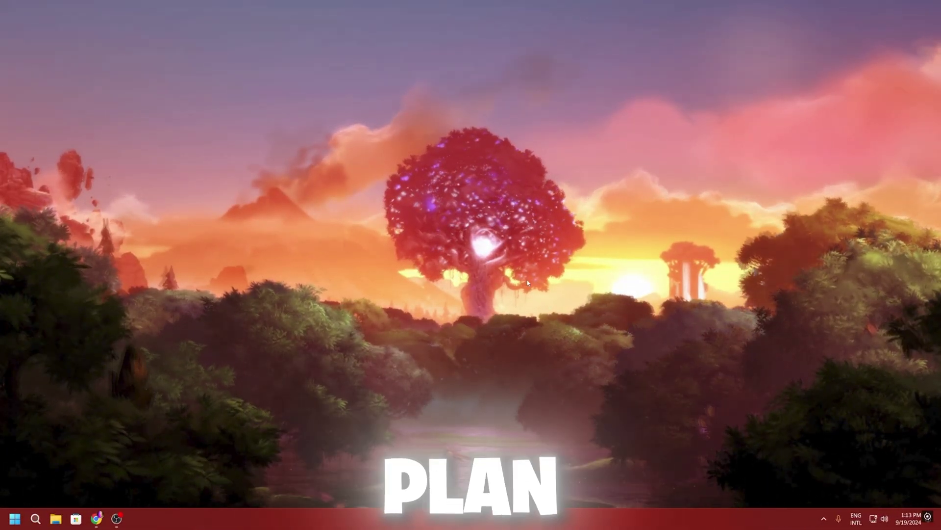
# Find the power plan choices via a 'power' search and edit the High performance plan.
pyautogui.click(36, 518)
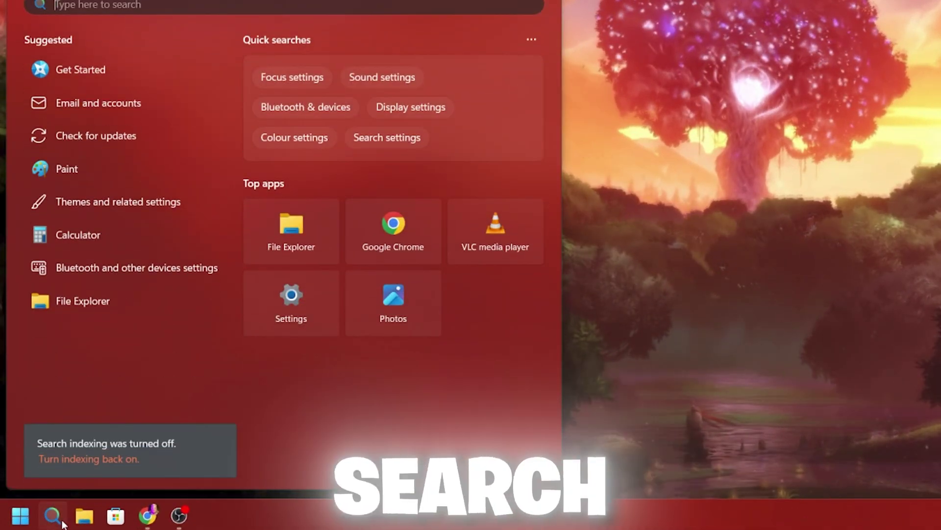
pyautogui.write('power')
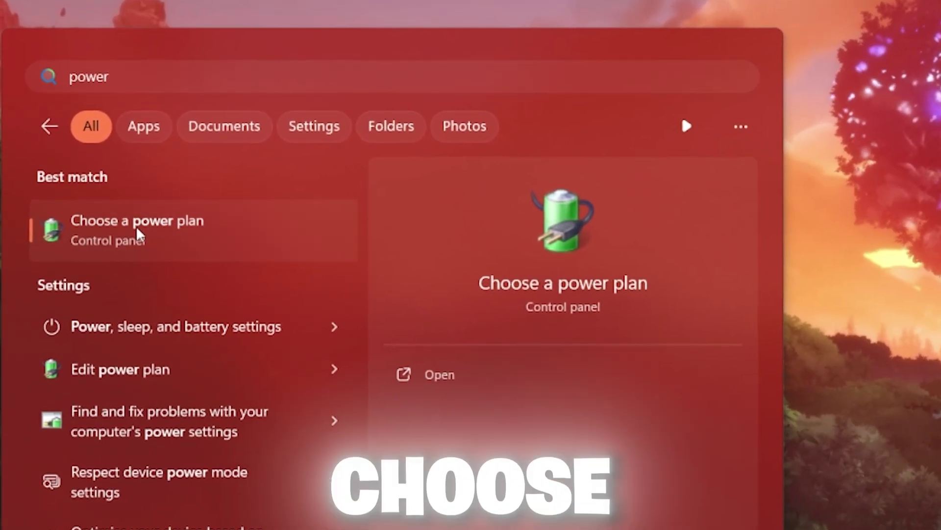
pyautogui.click(152, 230)
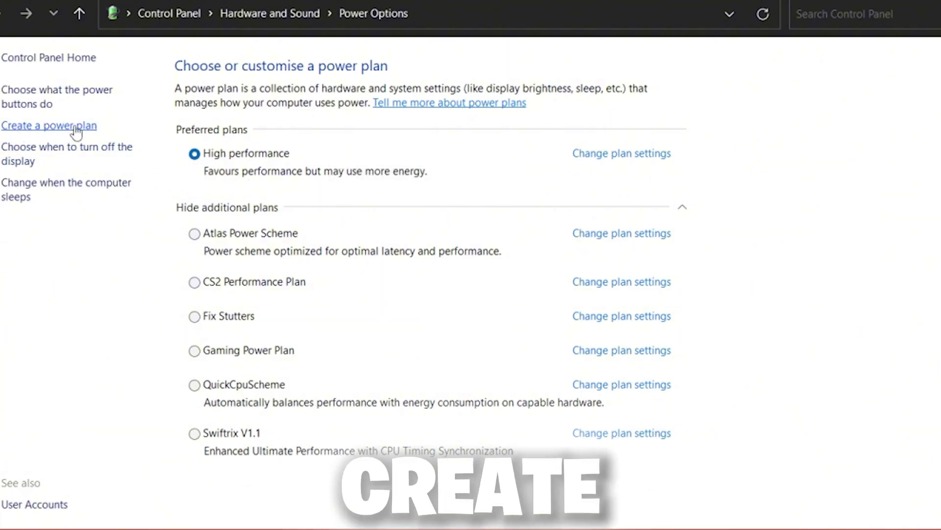
pyautogui.click(616, 156)
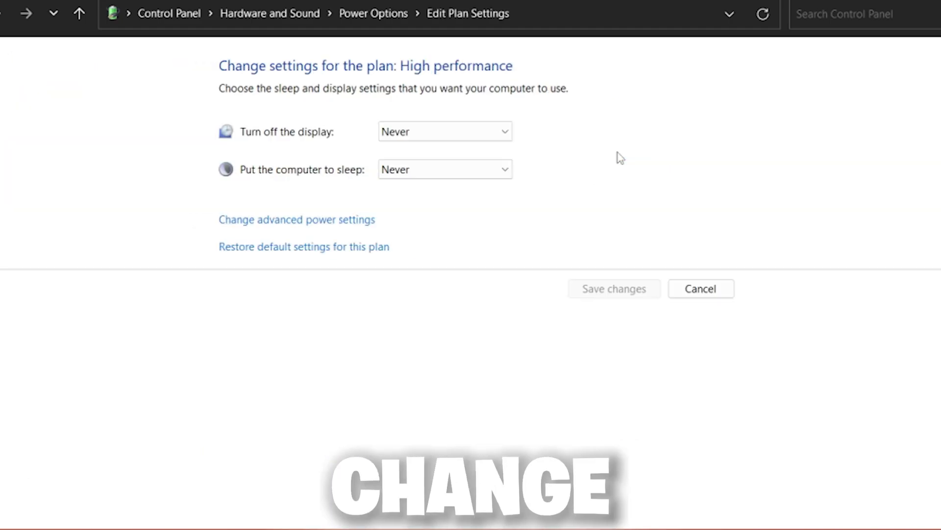
# Set Turn off hard disk after to 0 and confirm 100% minimum processor state.
pyautogui.click(296, 219)
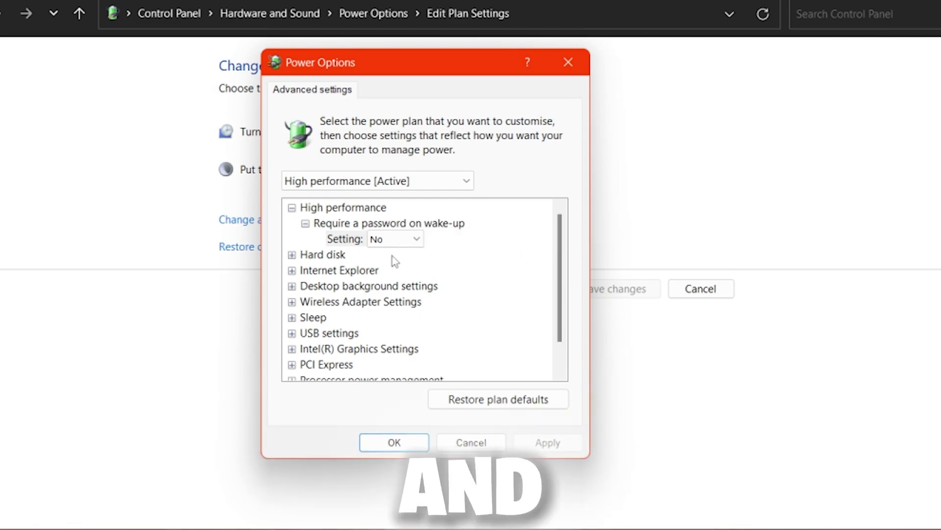
pyautogui.click(292, 254)
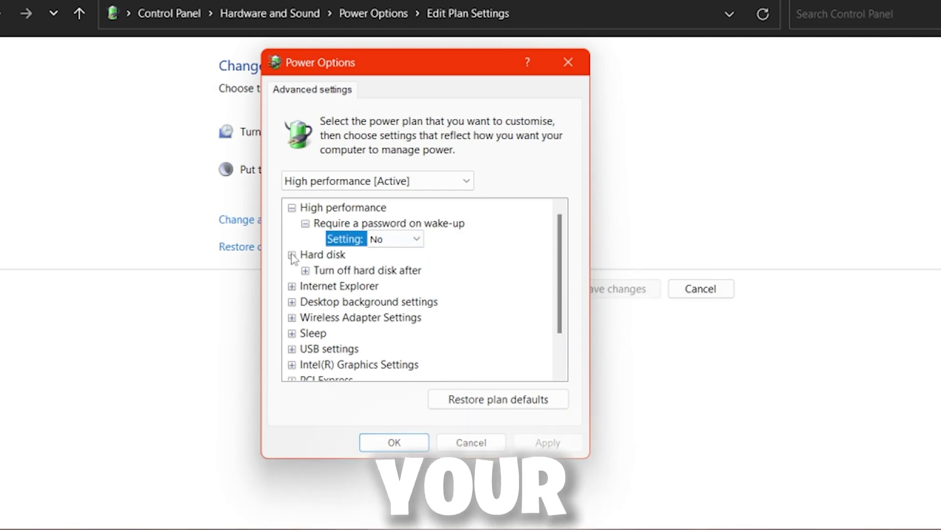
pyautogui.click(305, 270)
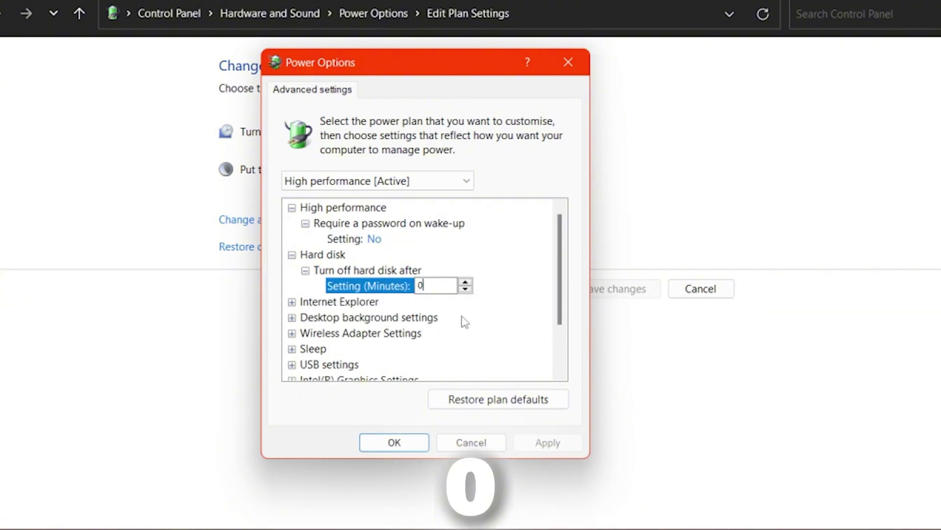
pyautogui.scroll(-2, 525, 268)
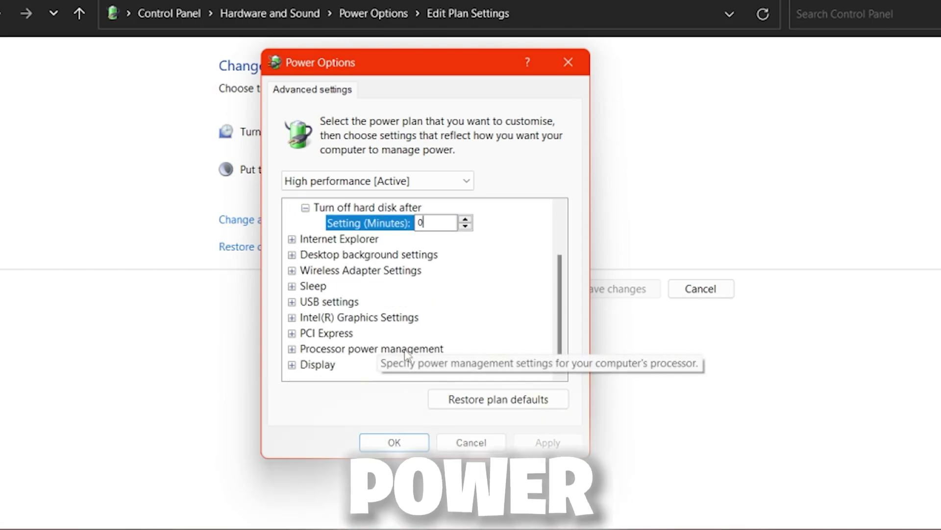
pyautogui.click(292, 349)
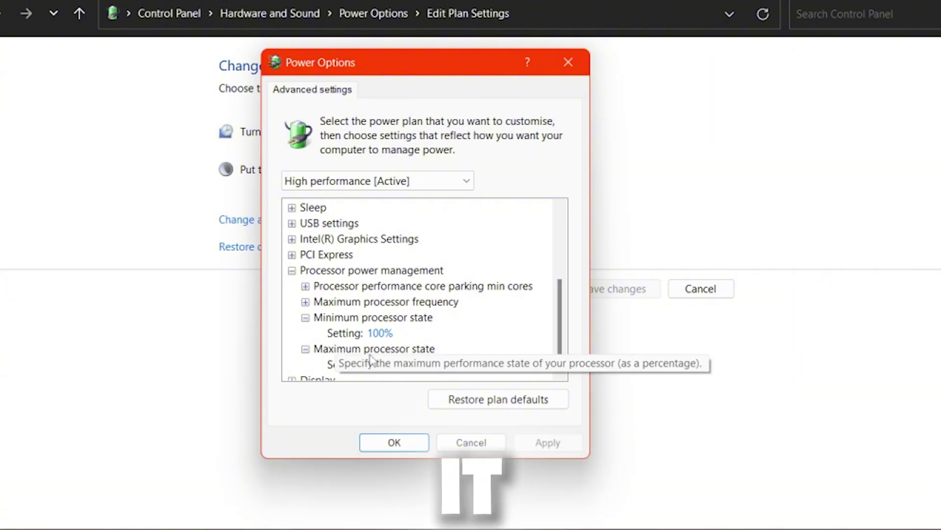
pyautogui.click(395, 443)
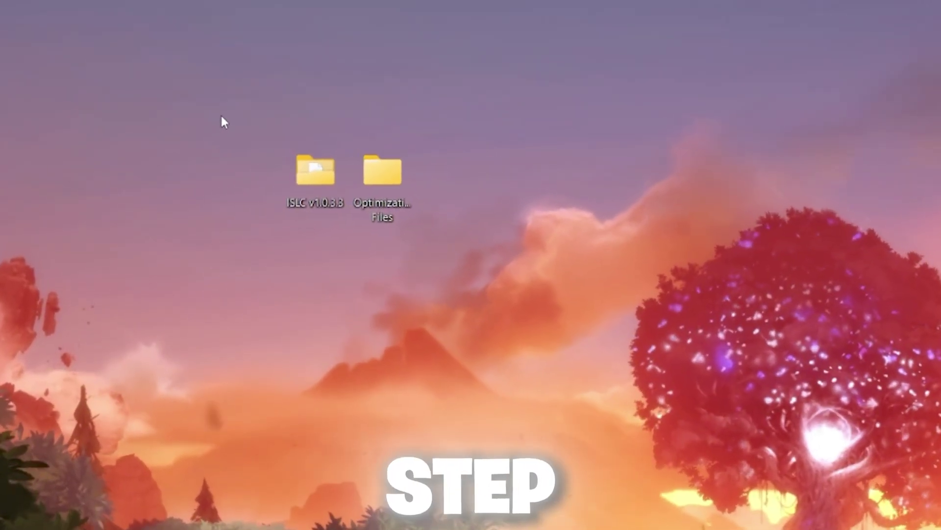
# Go into the Additional Tweaks folder inside Optimizations Files.
pyautogui.moveTo(221, 117); pyautogui.dragTo(512, 274)
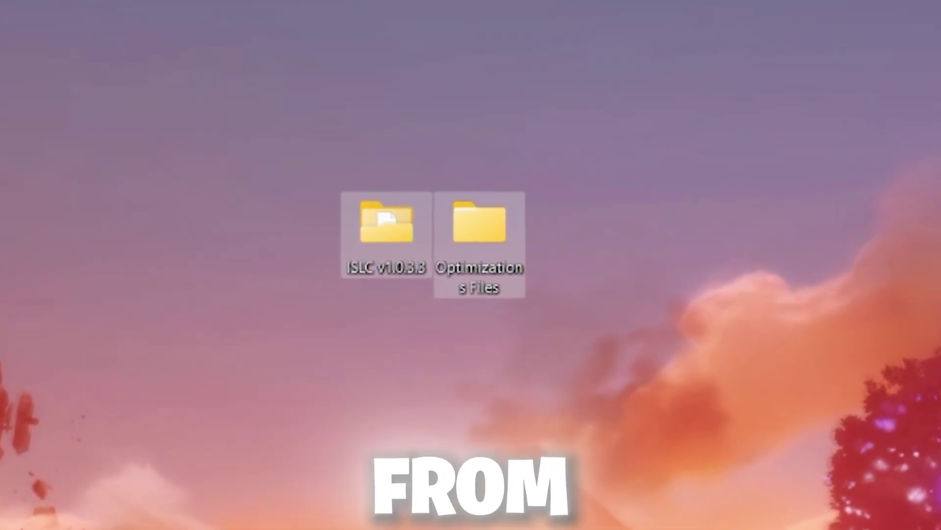
pyautogui.click(678, 187)
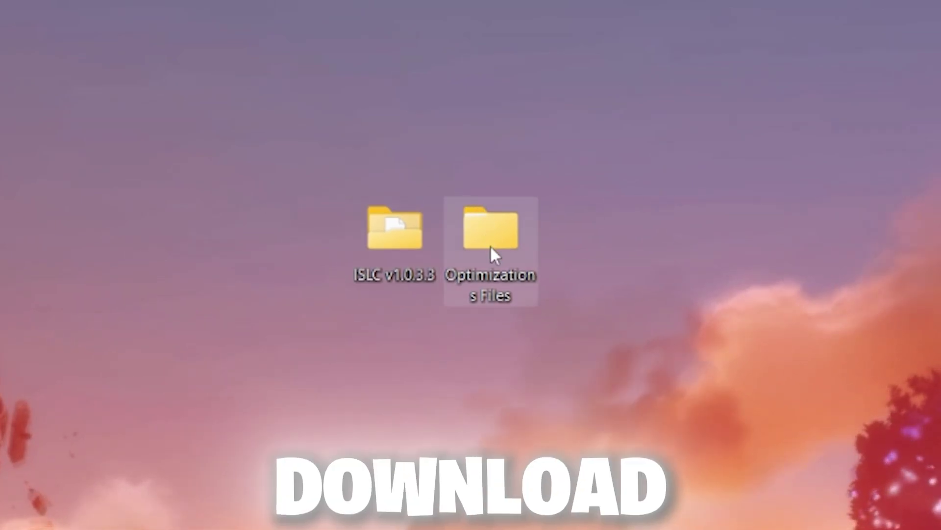
pyautogui.doubleClick(491, 249)
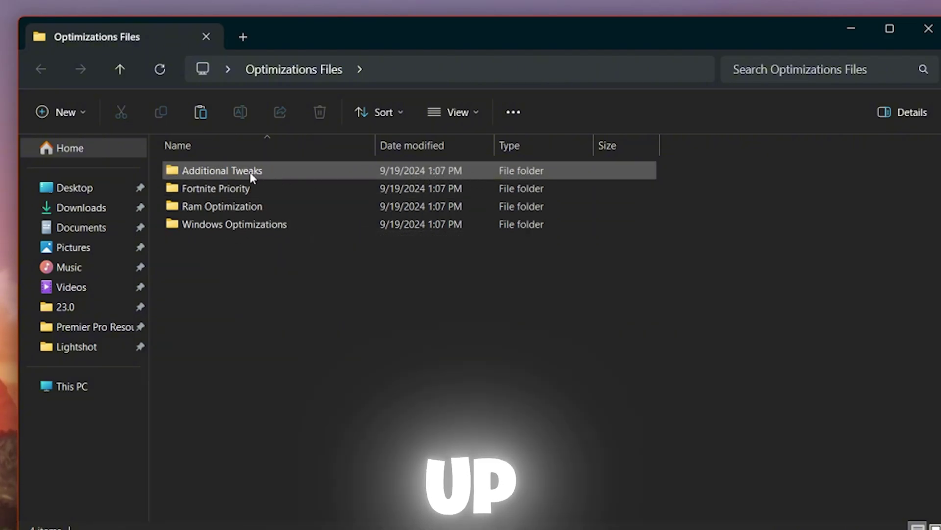
pyautogui.doubleClick(251, 173)
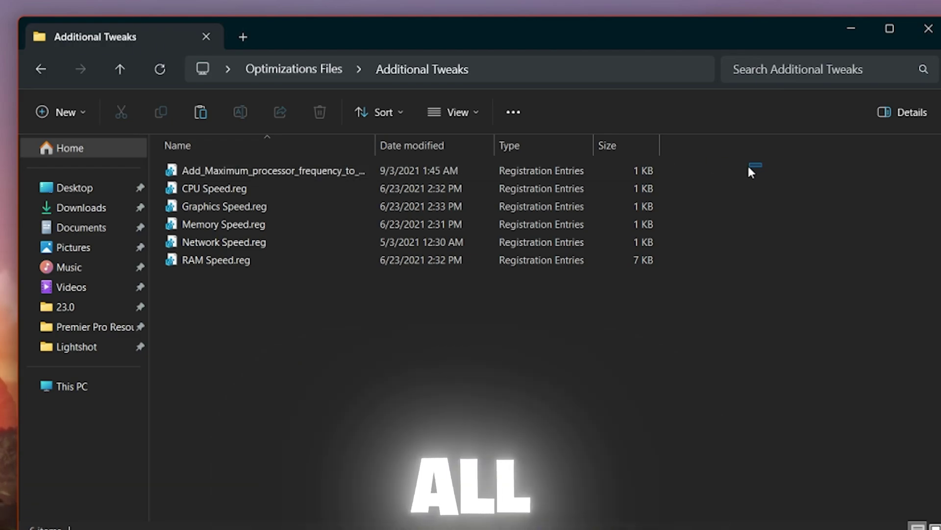
# Merge Memory Speed.reg into the registry, then go back to Optimizations Files.
pyautogui.moveTo(748, 167); pyautogui.dragTo(266, 196)
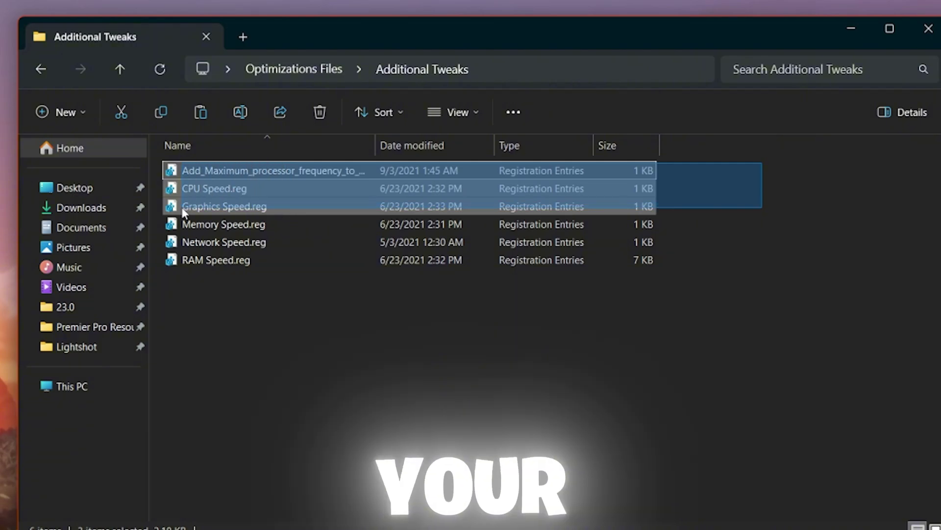
pyautogui.moveTo(183, 210); pyautogui.dragTo(204, 261)
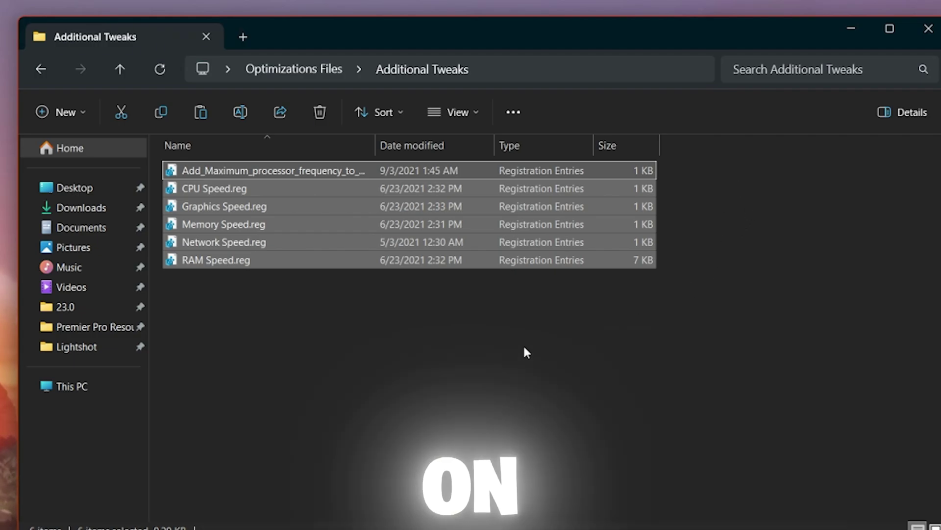
pyautogui.click(523, 345)
pyautogui.click(257, 229)
pyautogui.doubleClick(257, 228)
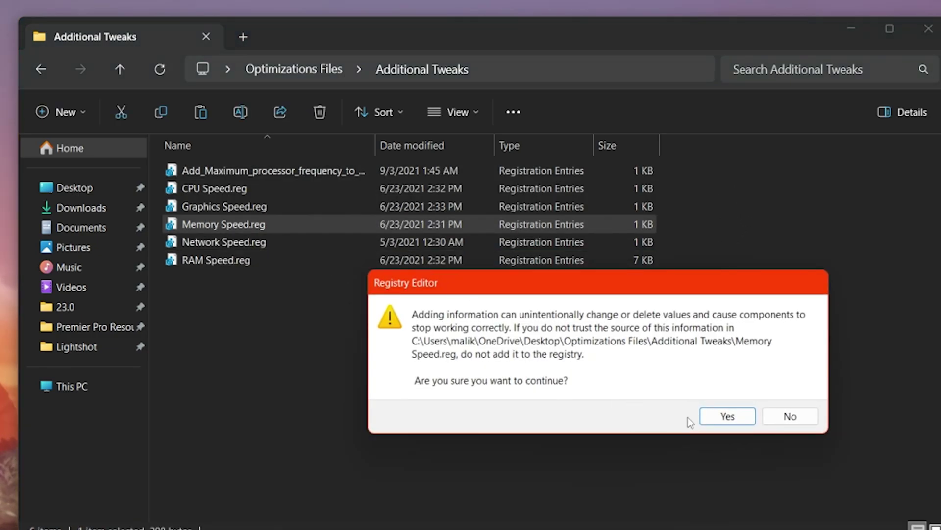
pyautogui.click(704, 412)
pyautogui.click(781, 391)
pyautogui.moveTo(689, 284); pyautogui.dragTo(421, 166)
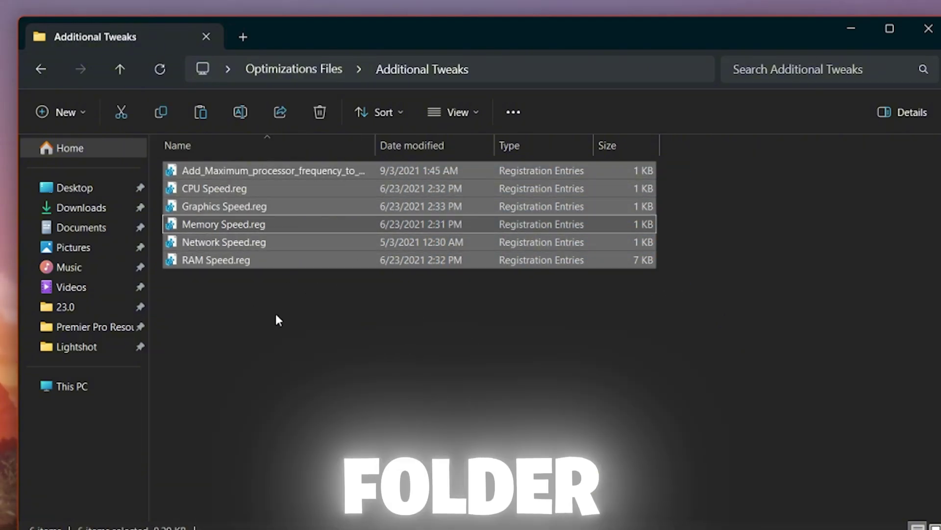
pyautogui.hotkey('alt', 'Left')
# Merge Fortnite High Priority.reg from the Fortnite Priority folder into the registry.
pyautogui.doubleClick(205, 194)
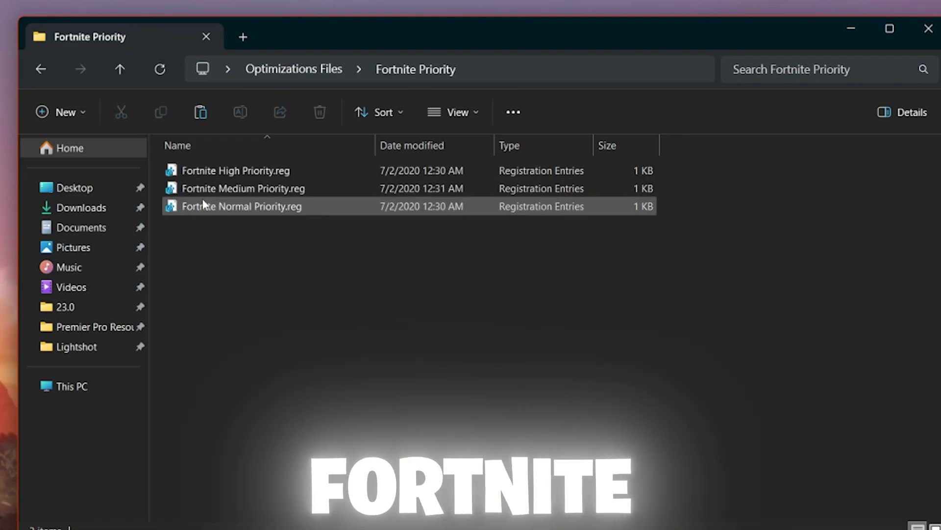
pyautogui.doubleClick(259, 171)
pyautogui.click(722, 418)
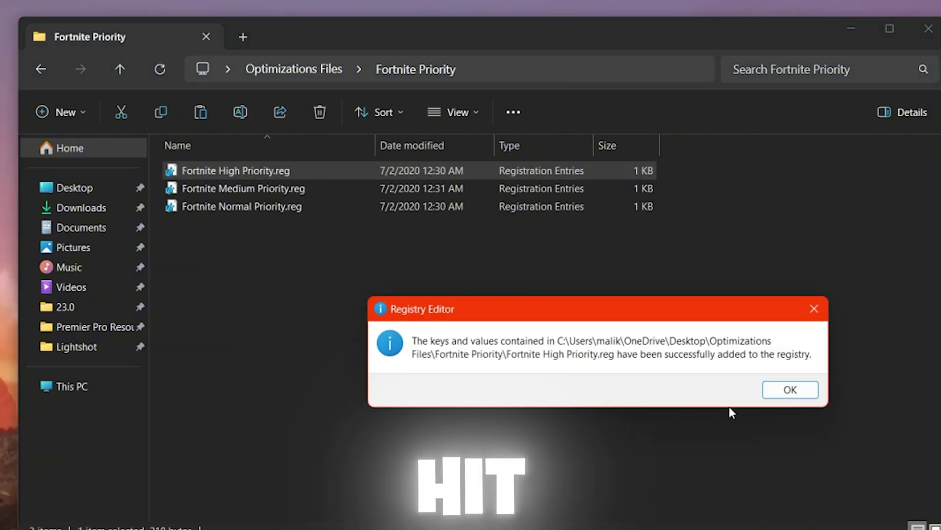
pyautogui.click(790, 389)
pyautogui.hotkey('alt', 'Left')
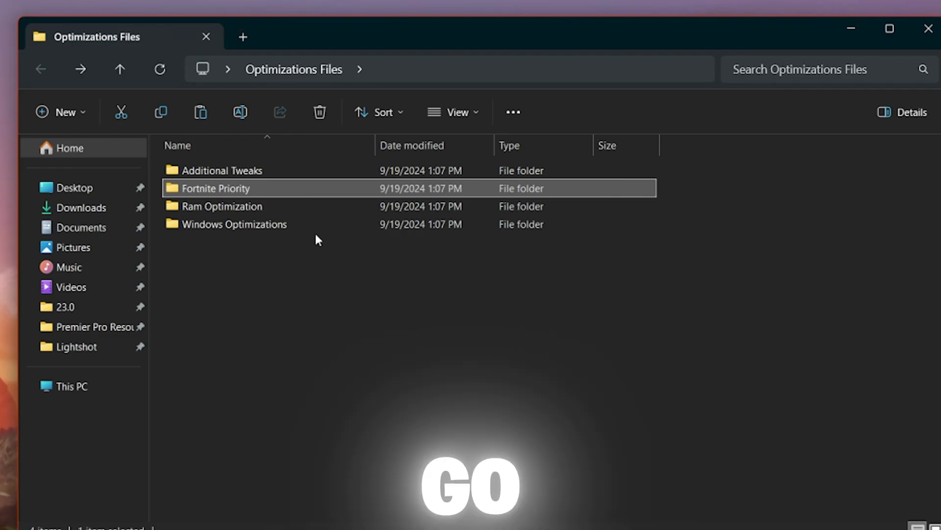
# Merge 16GB Ram.reg from the Ram Optimization folder and return to Optimizations Files.
pyautogui.doubleClick(279, 212)
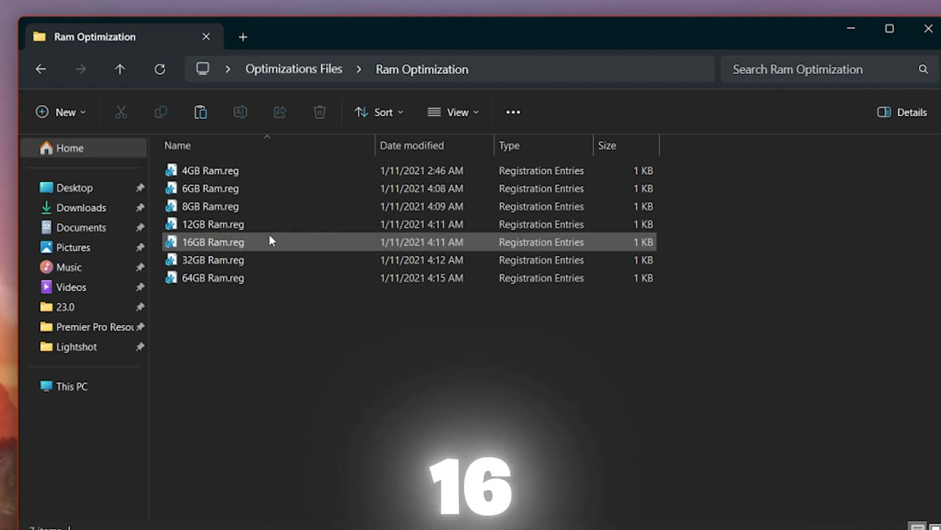
pyautogui.click(258, 242)
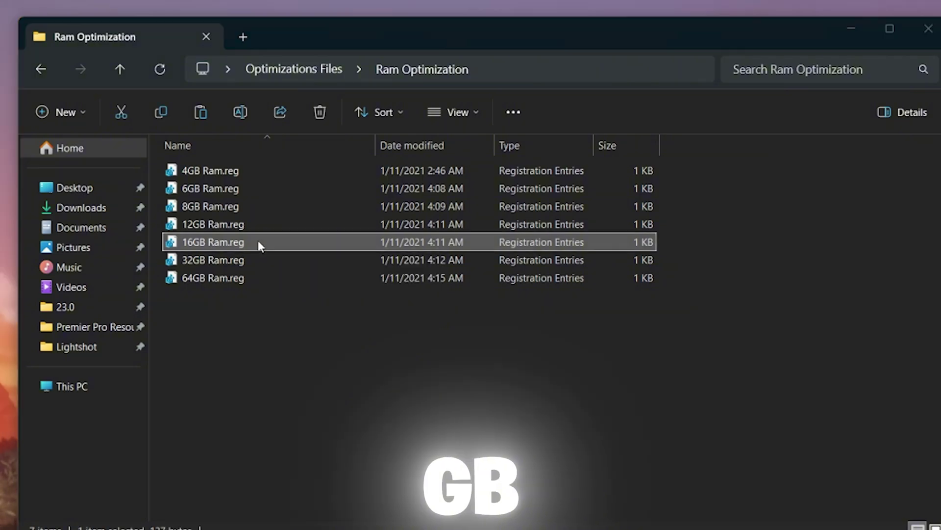
pyautogui.doubleClick(258, 242)
pyautogui.click(725, 414)
pyautogui.click(781, 389)
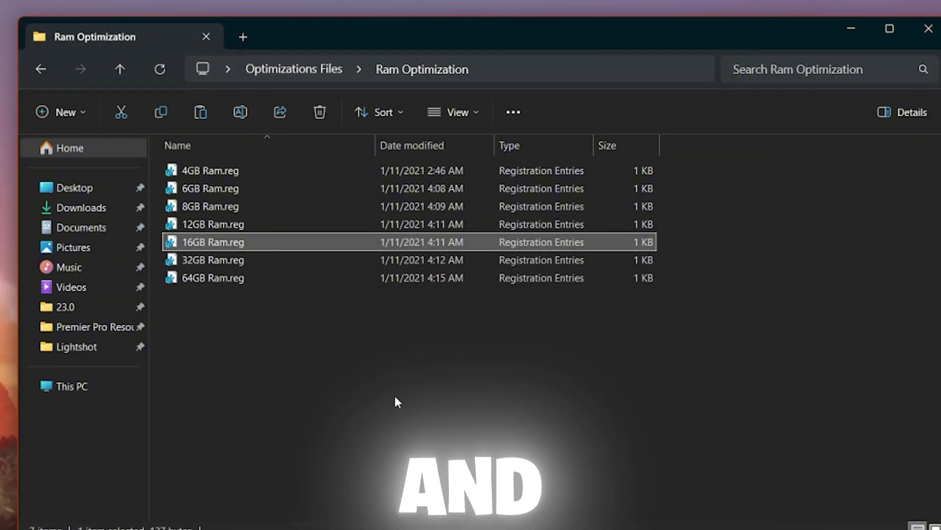
pyautogui.hotkey('alt', 'Up')
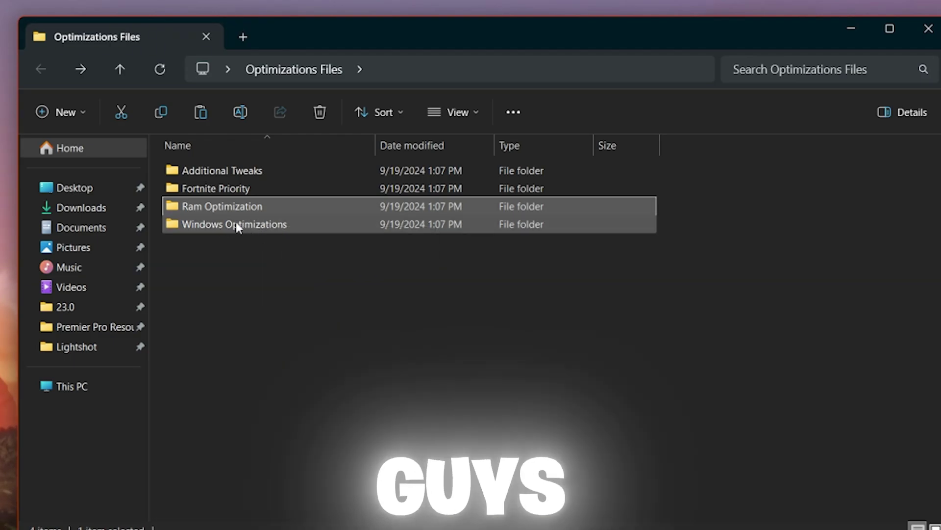
# Merge Boost PC Responsiveness.reg from Windows Optimizations, then close Explorer.
pyautogui.doubleClick(236, 224)
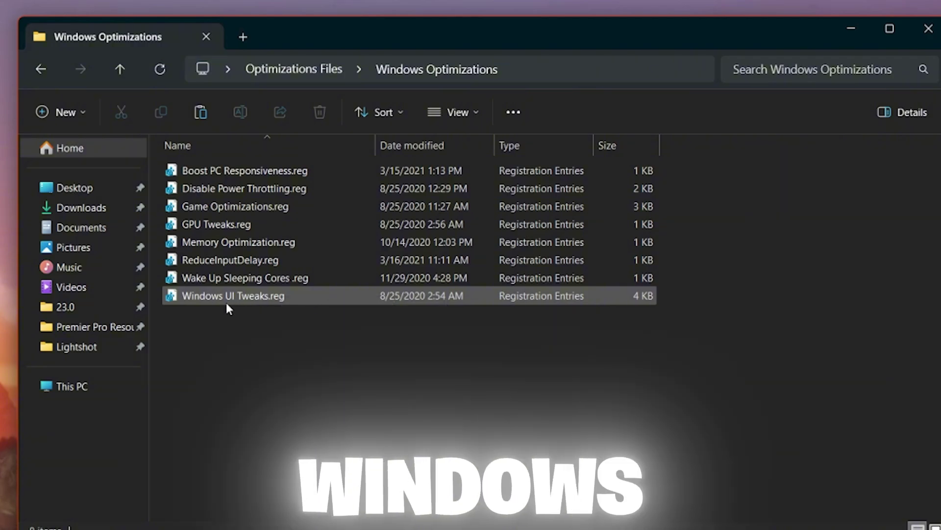
pyautogui.moveTo(766, 162); pyautogui.dragTo(352, 341)
pyautogui.doubleClick(257, 166)
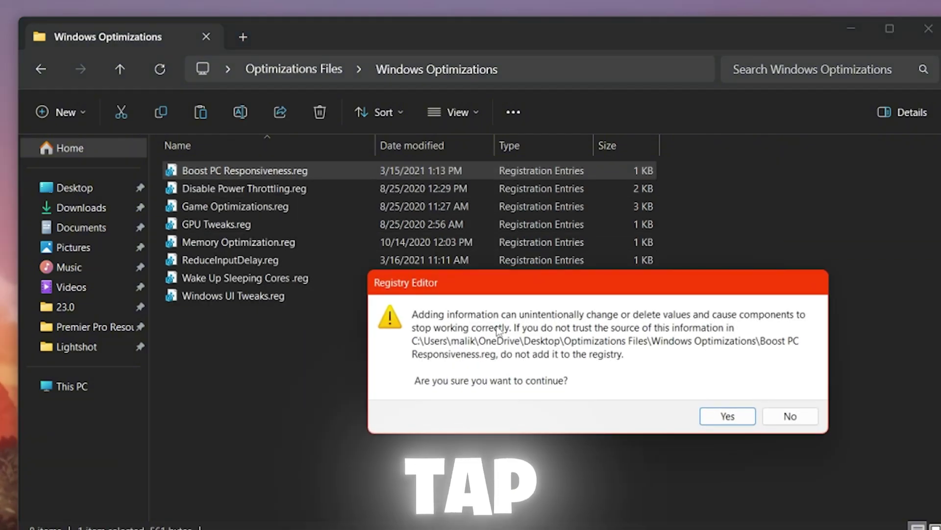
pyautogui.click(727, 416)
pyautogui.click(772, 394)
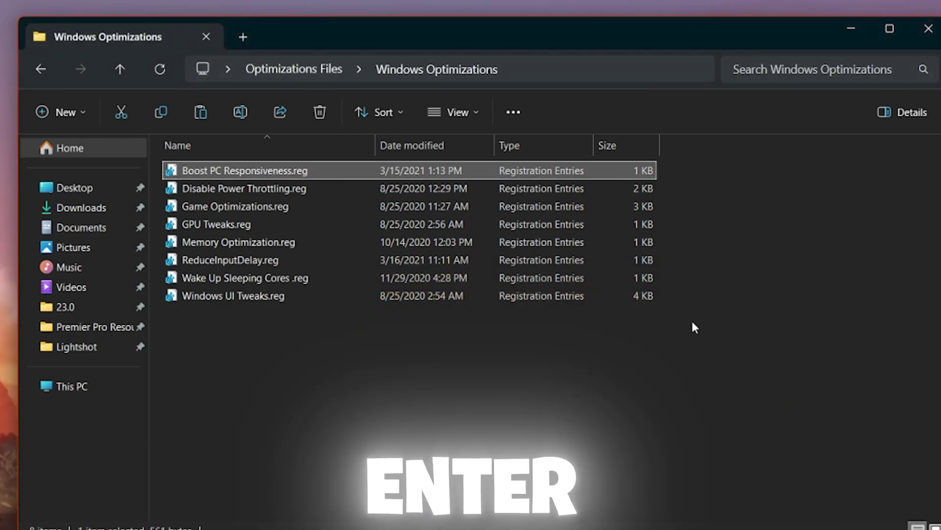
pyautogui.moveTo(695, 328); pyautogui.dragTo(192, 171)
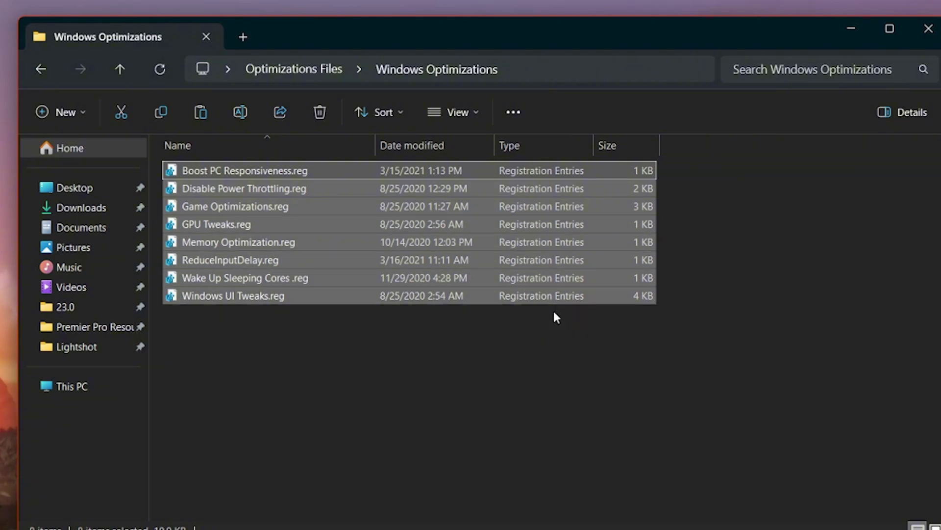
pyautogui.click(928, 28)
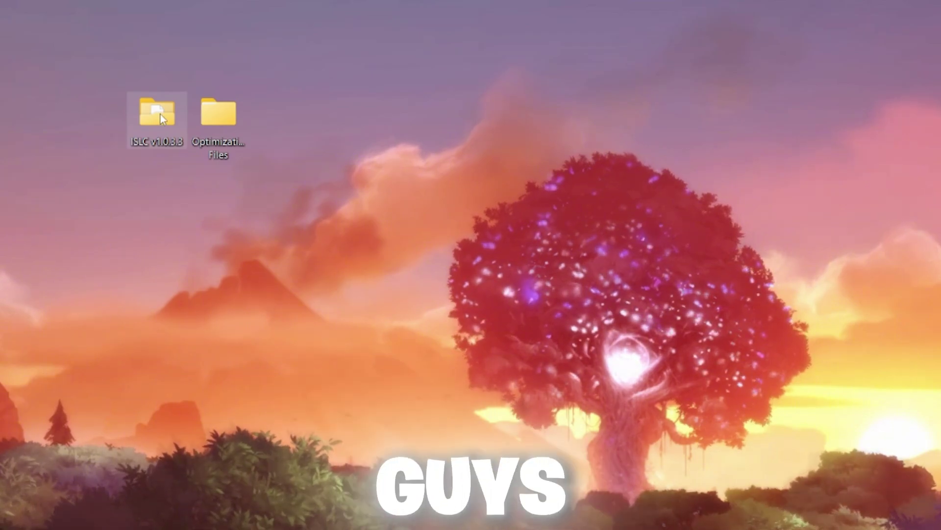
# Run ISLC.exe from the ISLC v1.0.3.3 folder as administrator and close the folder.
pyautogui.doubleClick(159, 118)
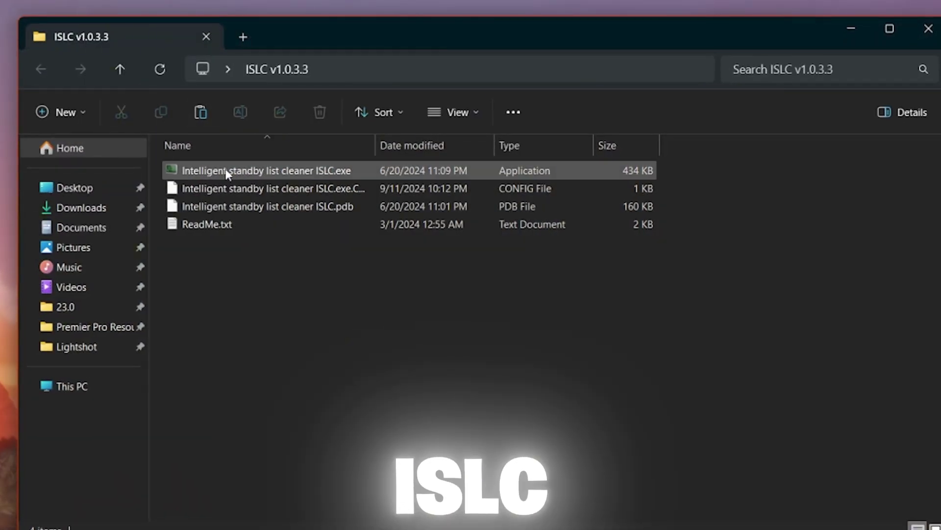
pyautogui.rightClick(227, 173)
pyautogui.click(319, 201)
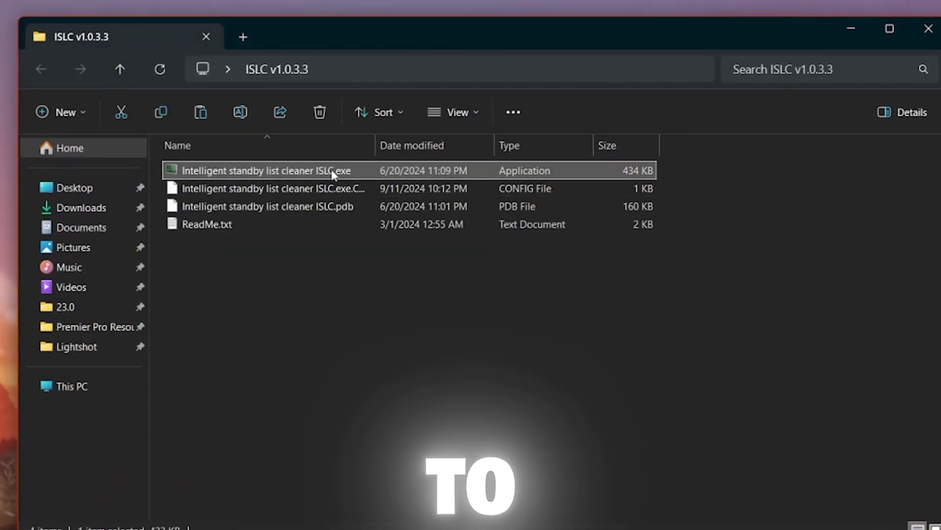
pyautogui.click(928, 29)
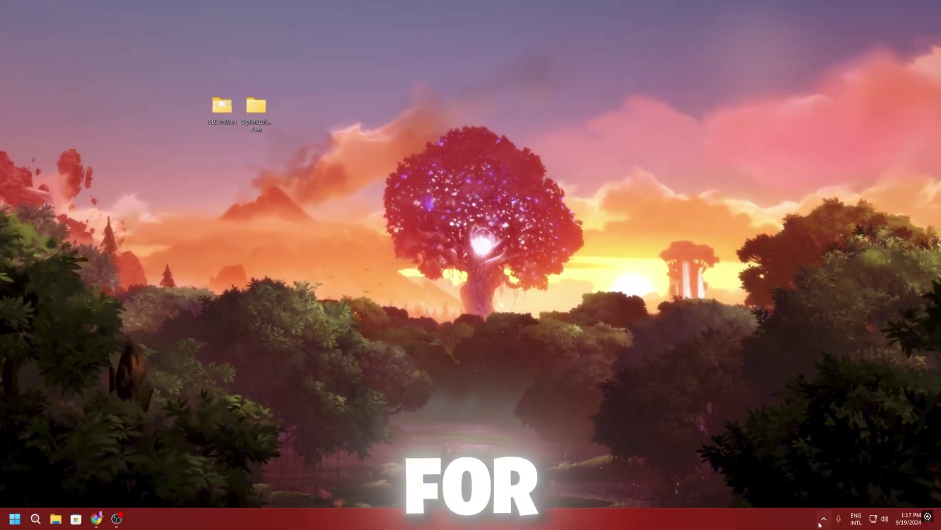
# Bring up ISLC from the system tray and stop monitoring to edit settings.
pyautogui.click(823, 519)
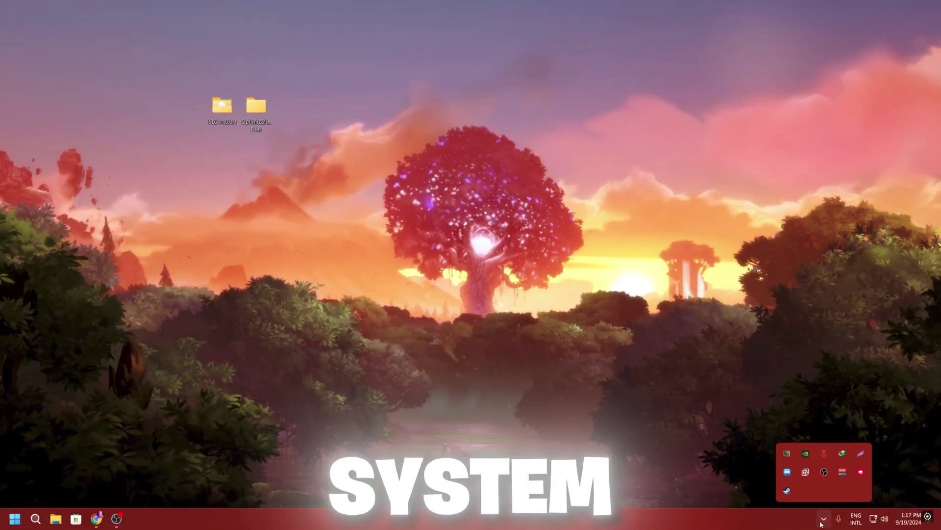
pyautogui.click(787, 454)
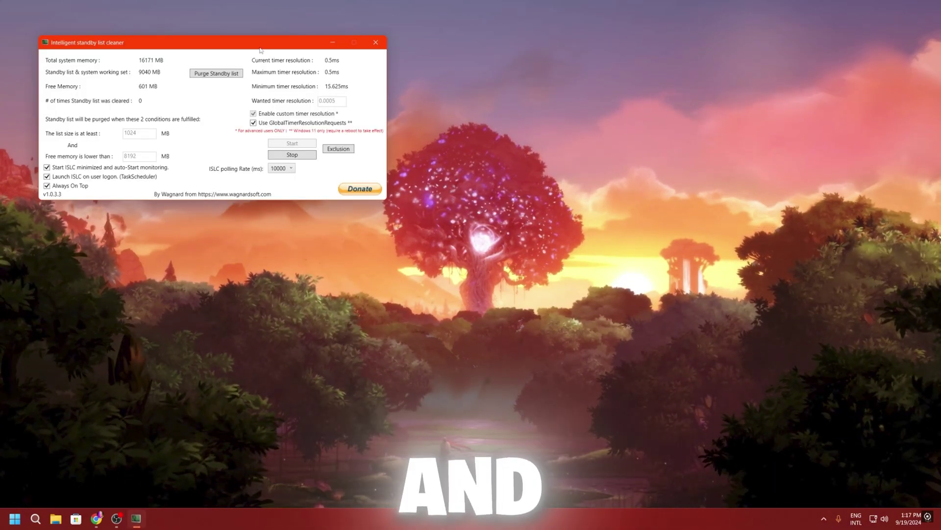
pyautogui.moveTo(270, 47); pyautogui.dragTo(519, 180)
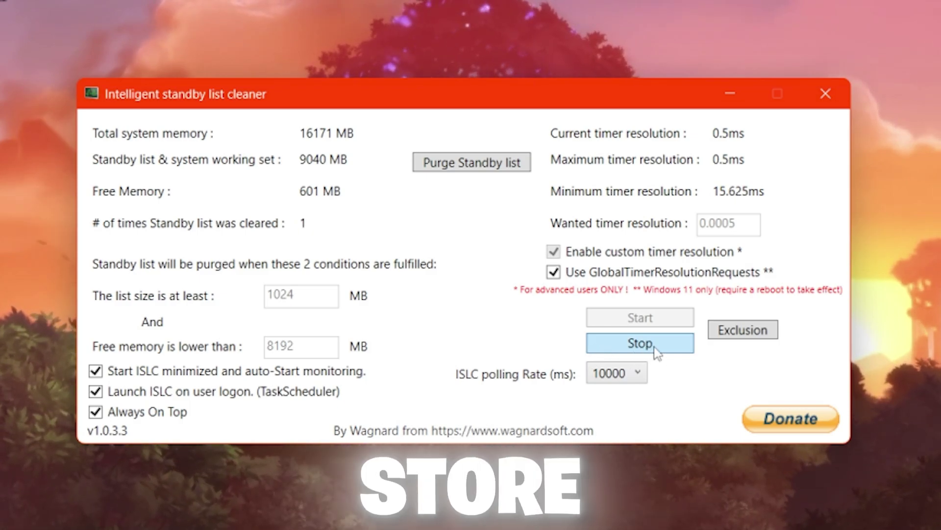
pyautogui.click(654, 346)
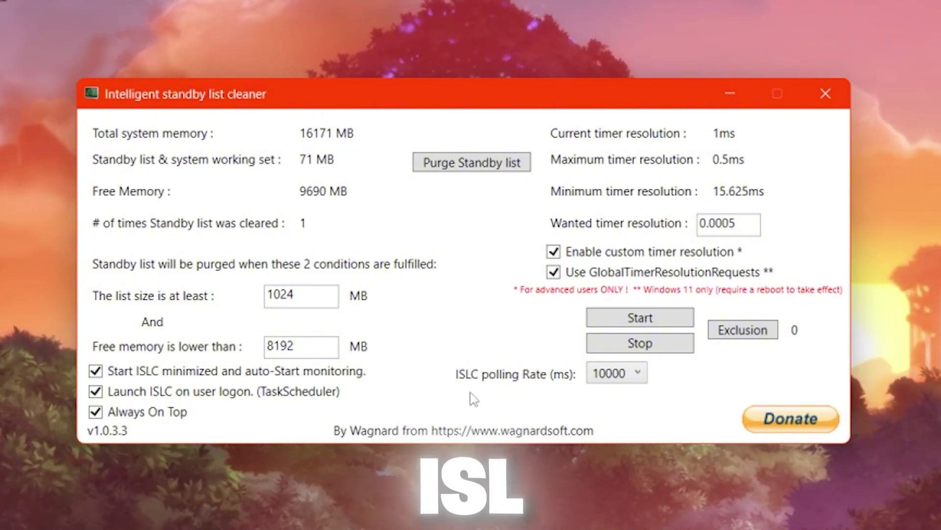
# Keep the 10000 polling rate and 1024 MB list size, then minimize ISLC to the tray.
pyautogui.click(615, 375)
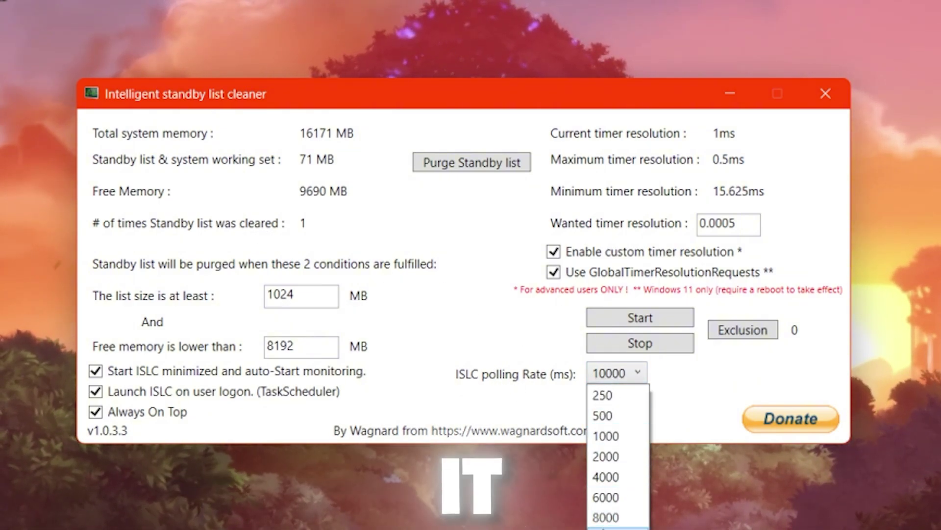
pyautogui.press('Return')
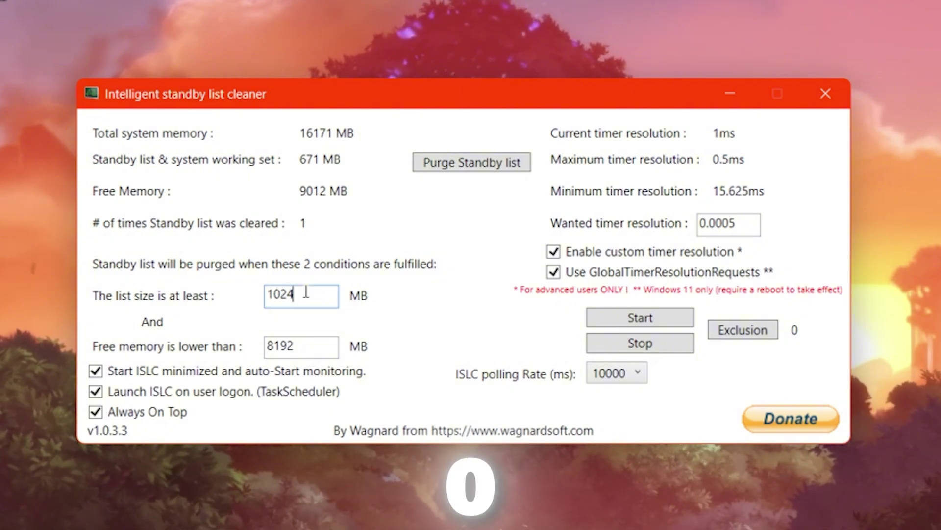
pyautogui.doubleClick(306, 293)
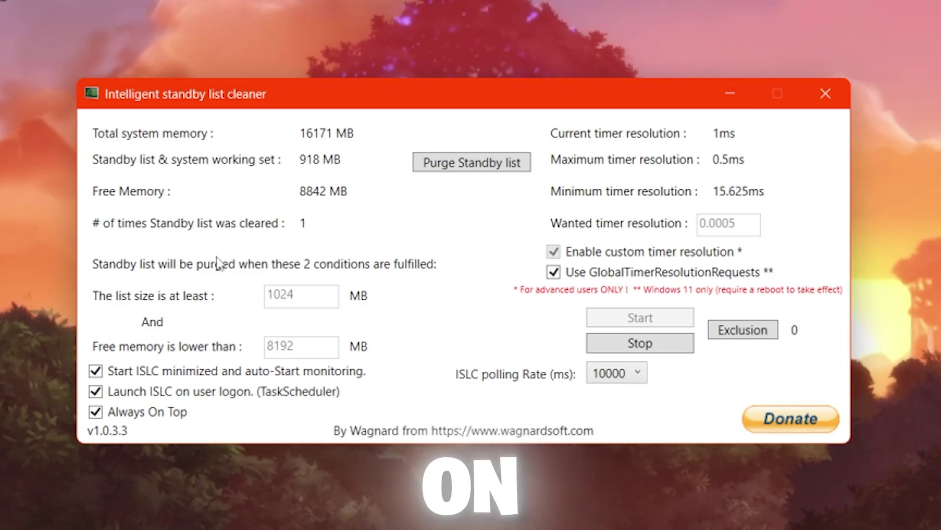
pyautogui.click(739, 91)
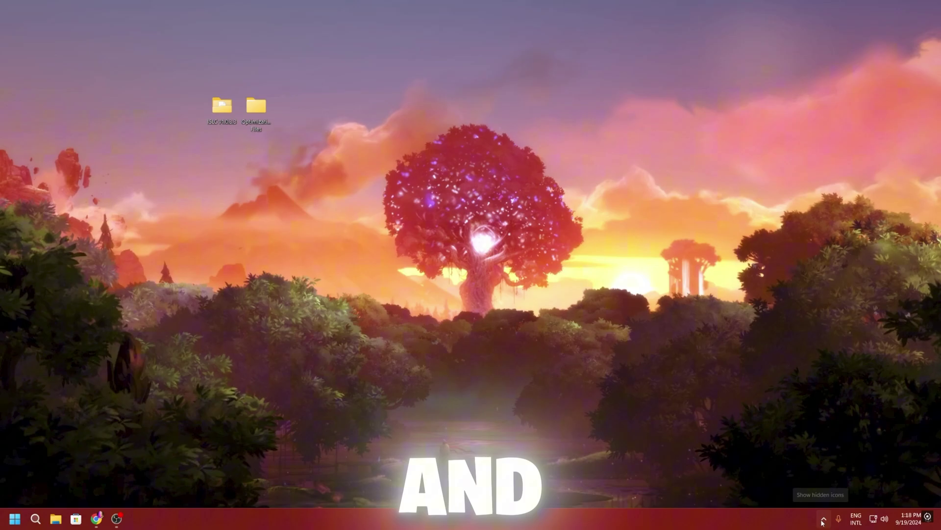
pyautogui.click(823, 521)
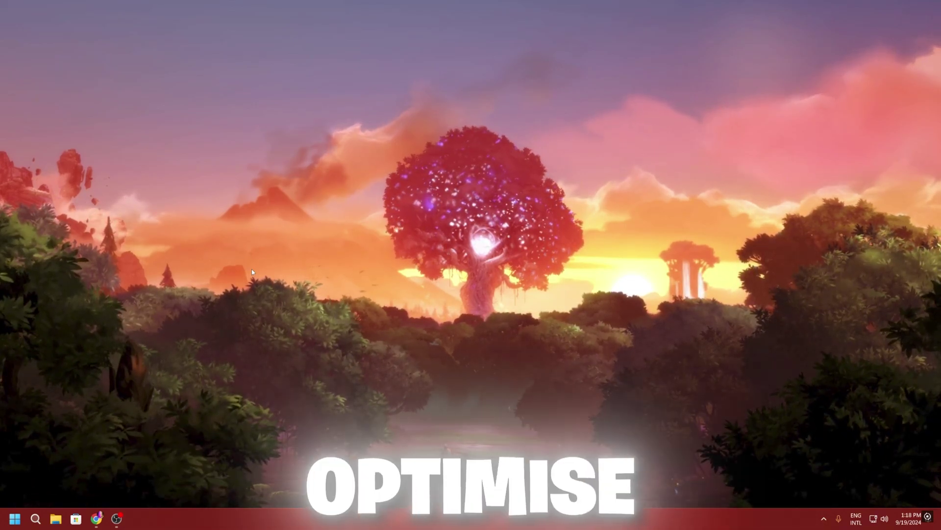
# Check Game Bar, Captures and Game Mode (off) under Gaming, then go to Graphics with Fortnite on High performance.
pyautogui.click(12, 521)
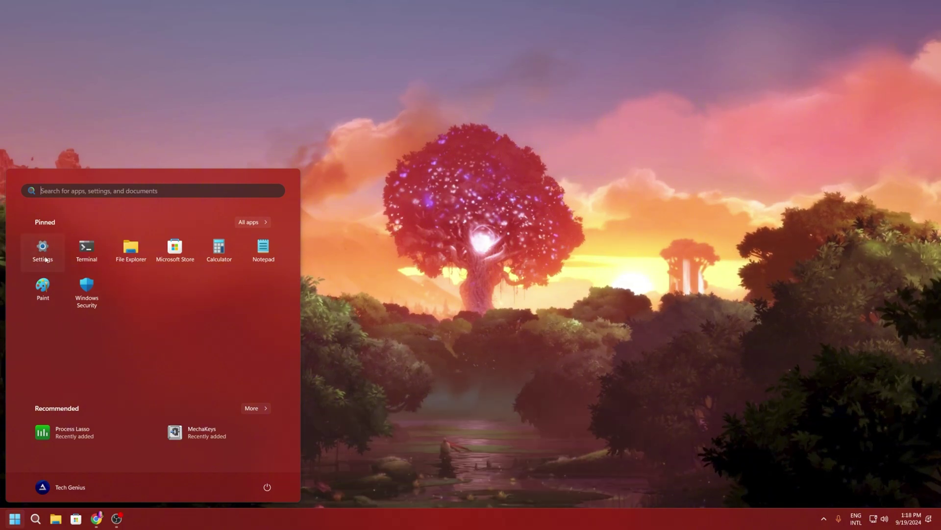
pyautogui.click(45, 254)
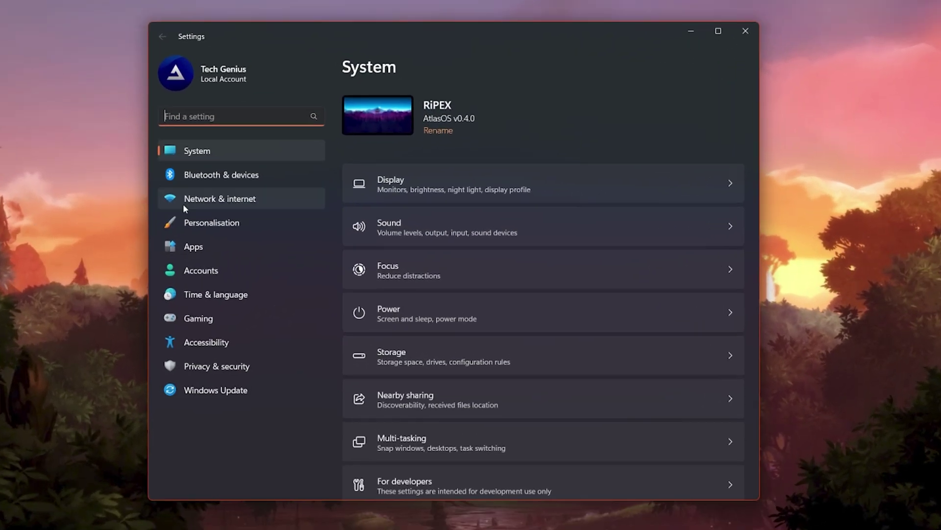
pyautogui.click(255, 306)
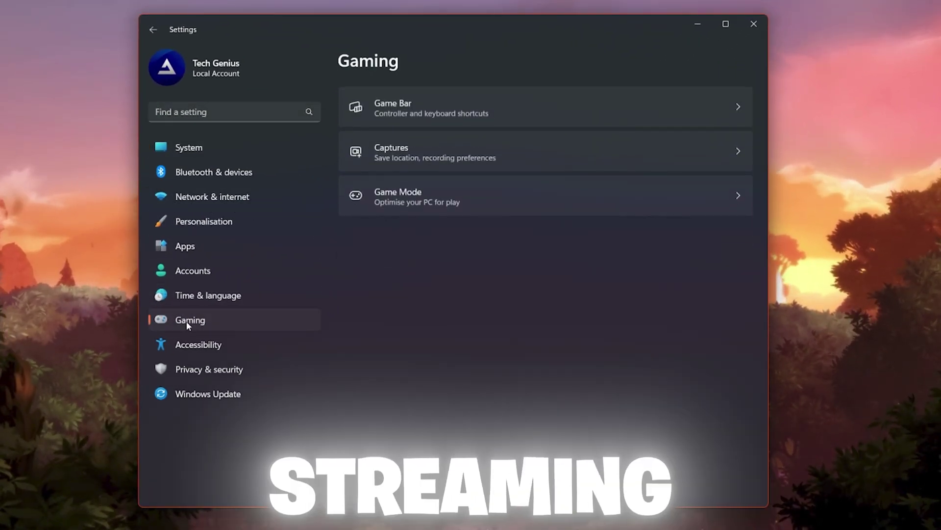
pyautogui.click(416, 103)
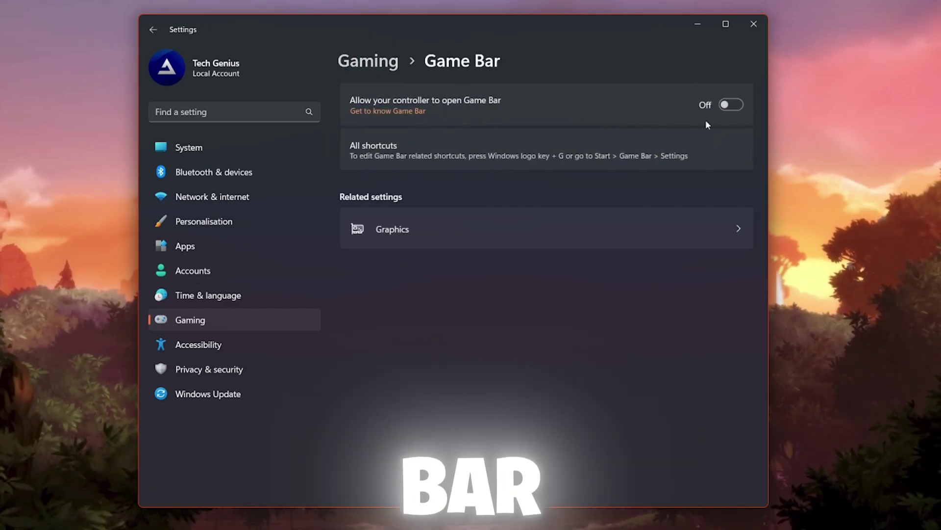
pyautogui.hotkey('alt', 'Left')
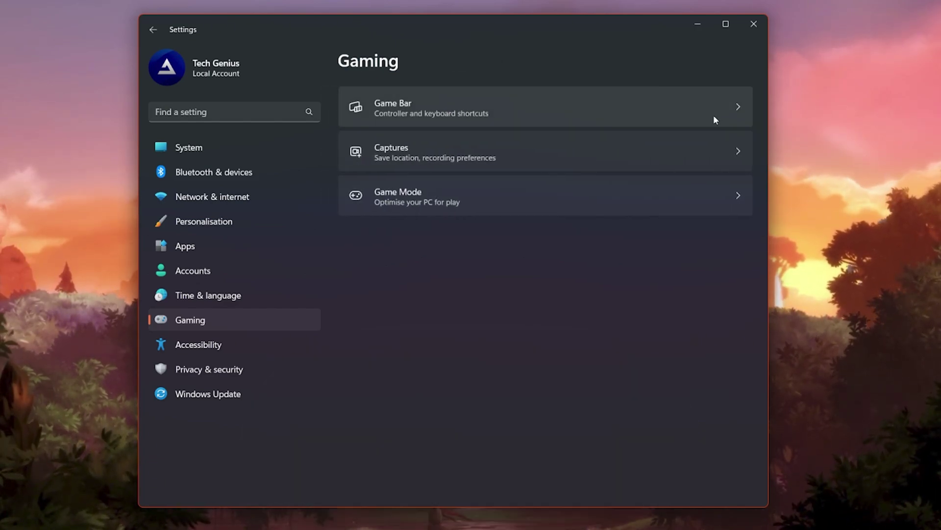
pyautogui.click(461, 168)
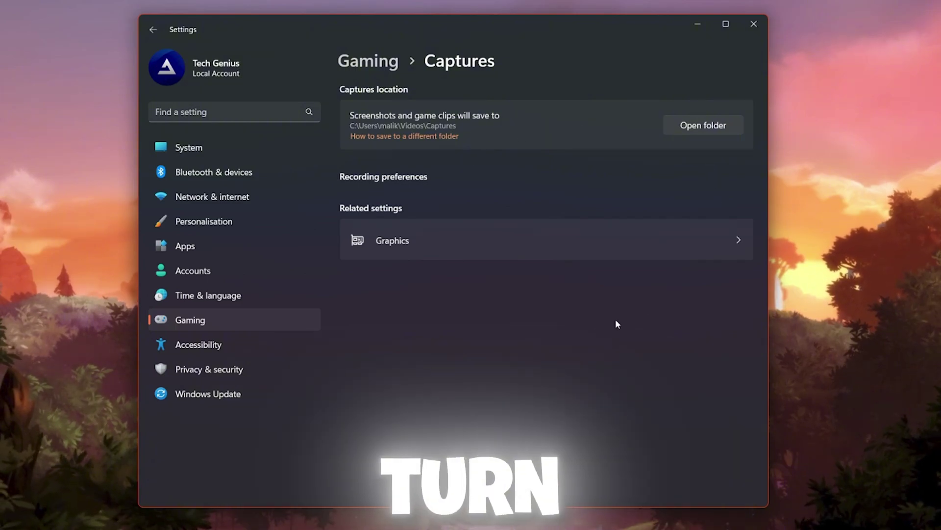
pyautogui.hotkey('alt', 'Left')
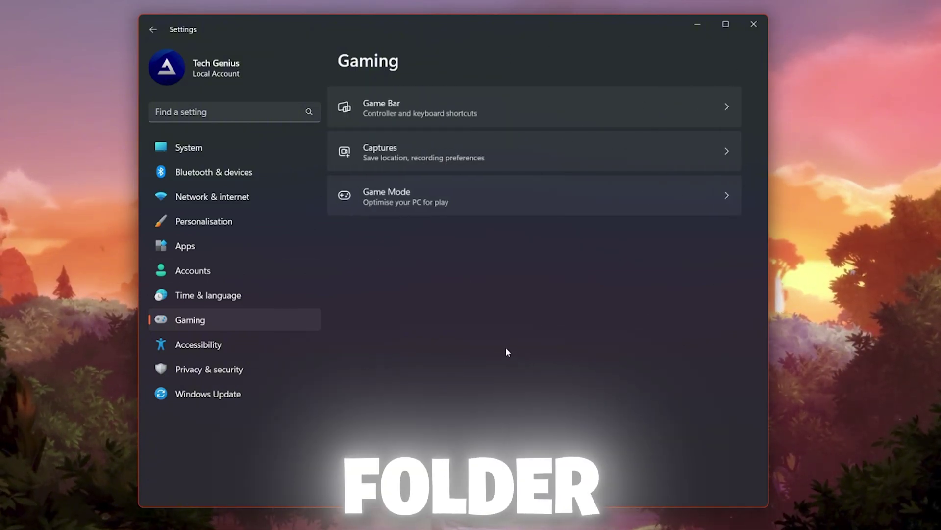
pyautogui.click(415, 197)
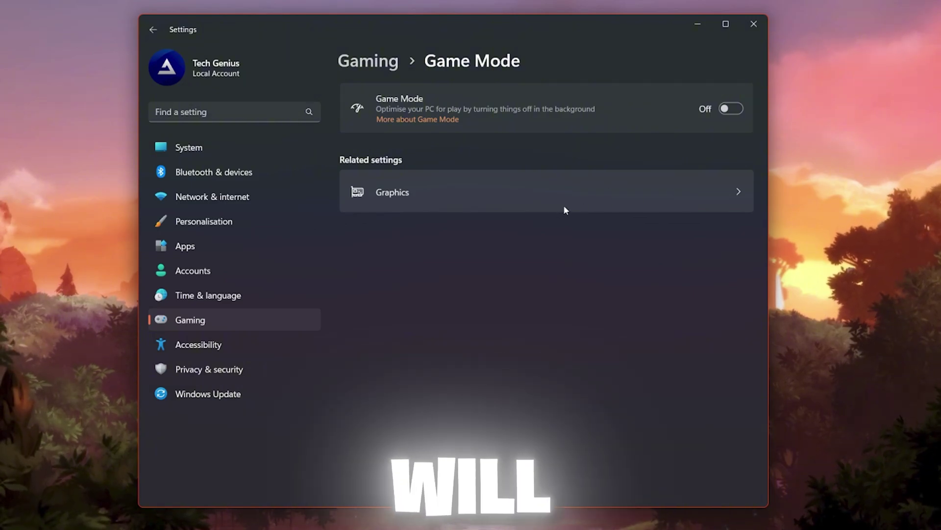
pyautogui.click(387, 197)
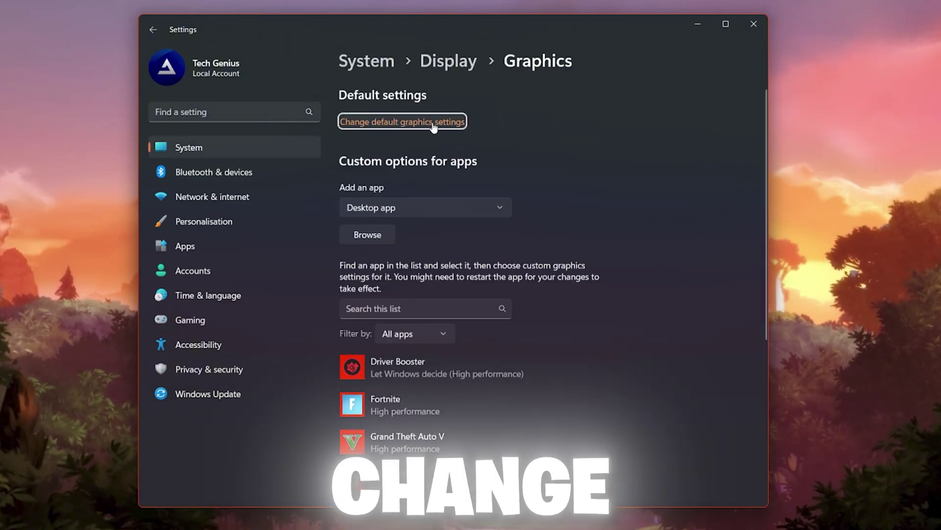
# In default graphics settings, turn GPU scheduling on, VRR and windowed-game optimisations off, then close Settings.
pyautogui.click(432, 123)
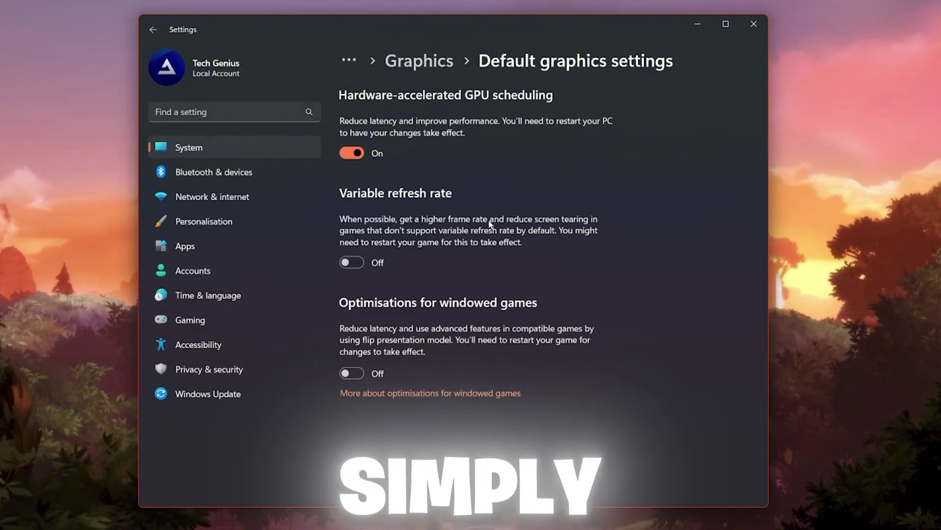
pyautogui.click(755, 26)
# Find 'core isolation' via search, switch Memory integrity off, and close Windows Security.
pyautogui.click(30, 522)
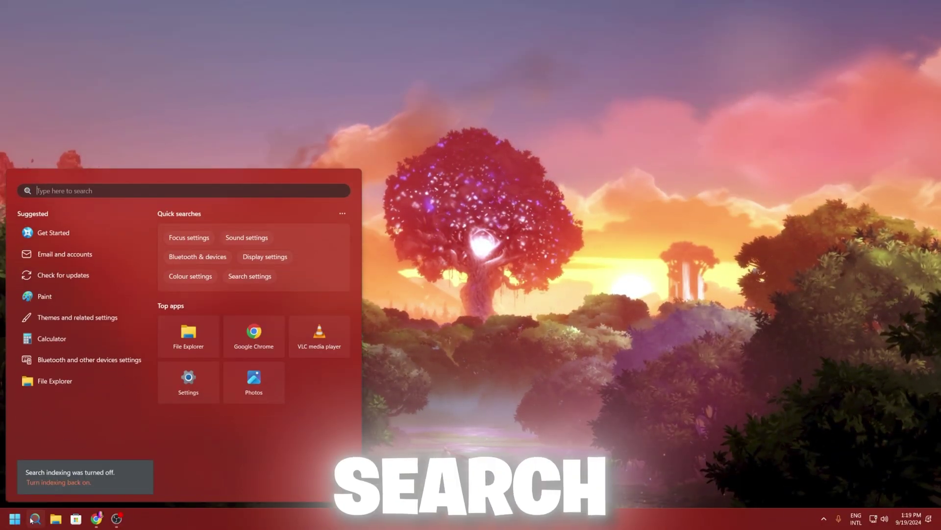
pyautogui.write('core isolation')
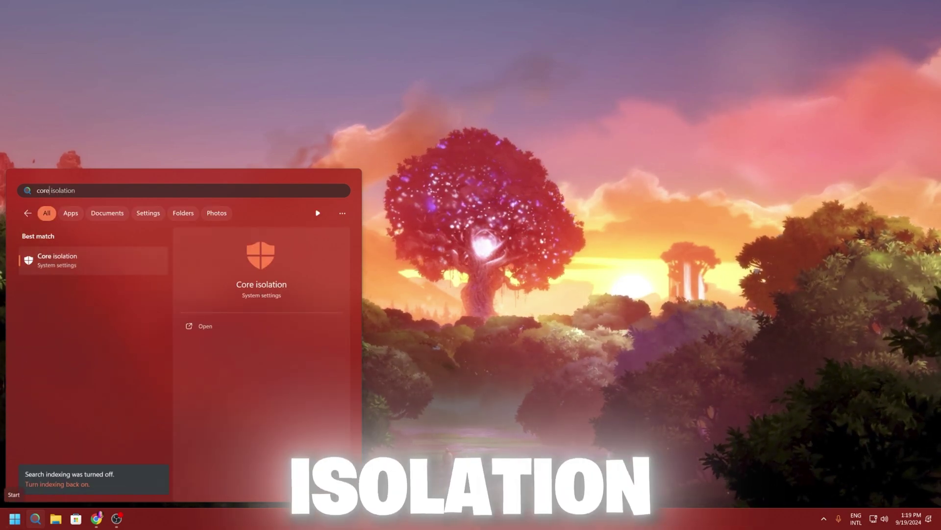
pyautogui.click(104, 259)
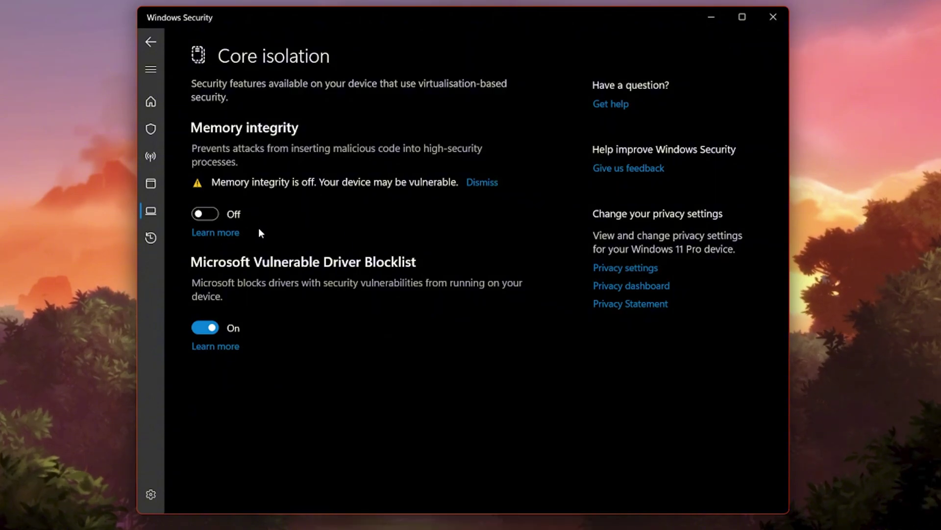
pyautogui.click(773, 25)
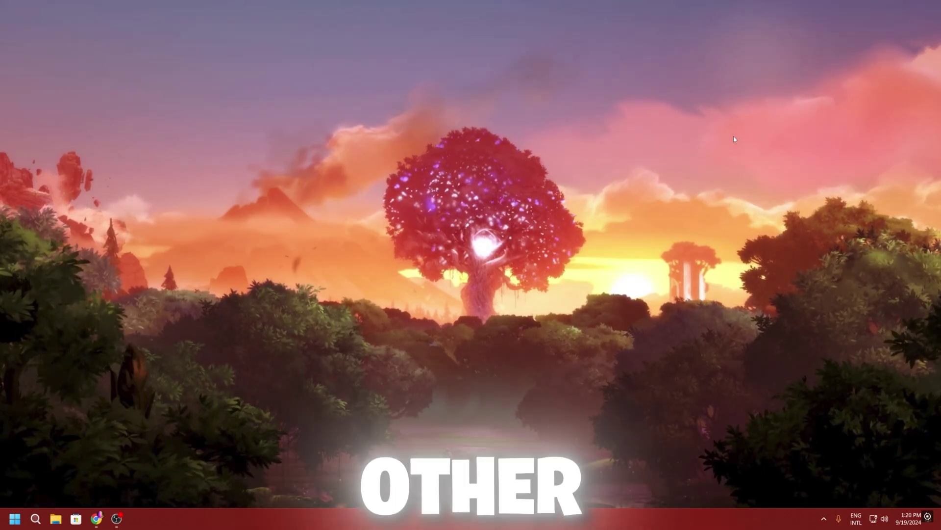
# Browse File Explorer to C:\Program Files\Epic Games\Fortnite\FortniteGame\Binaries\Win64.
pyautogui.click(53, 520)
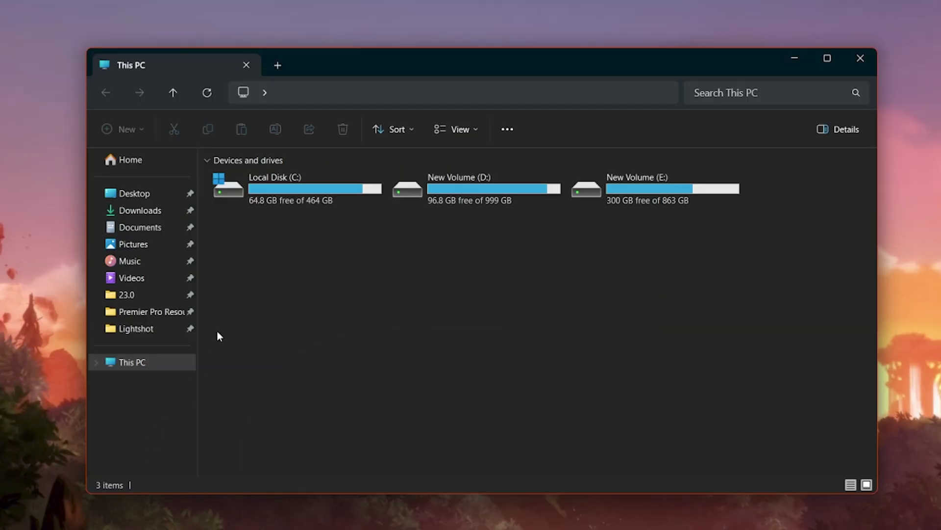
pyautogui.doubleClick(311, 197)
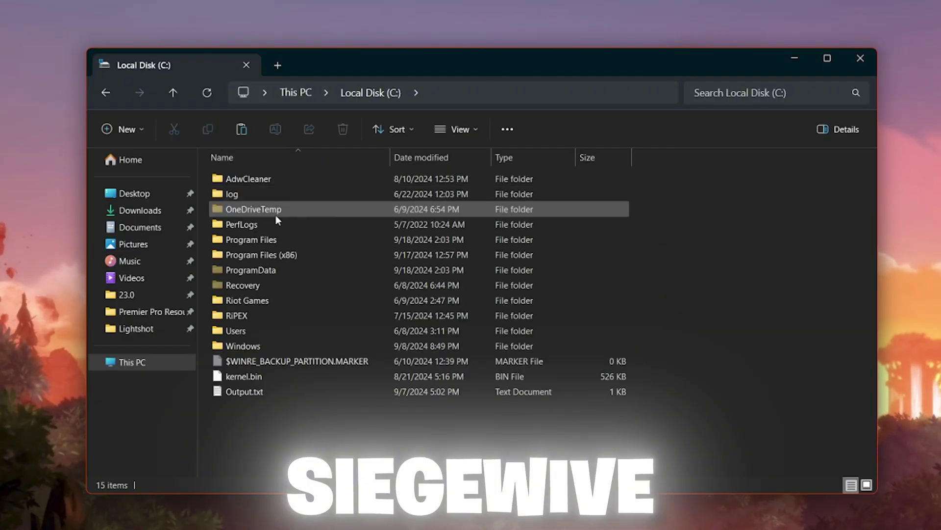
pyautogui.doubleClick(267, 240)
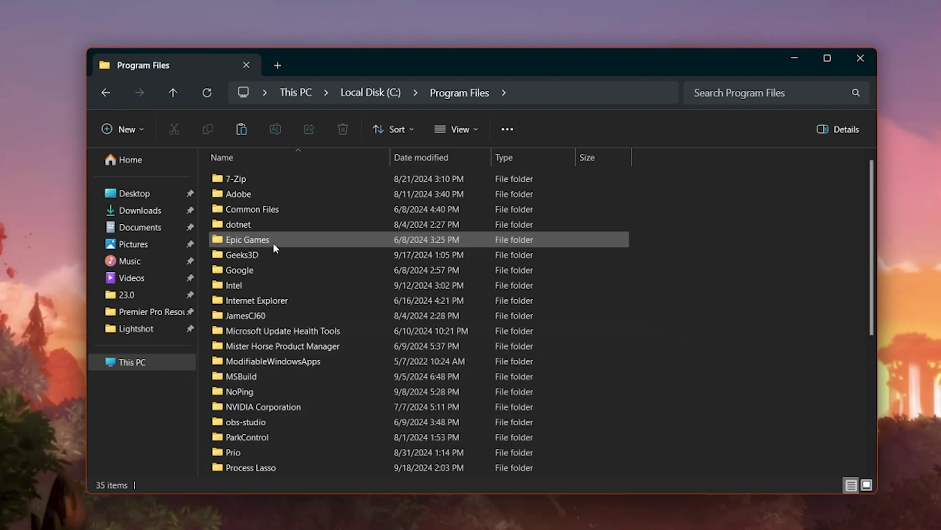
pyautogui.doubleClick(273, 240)
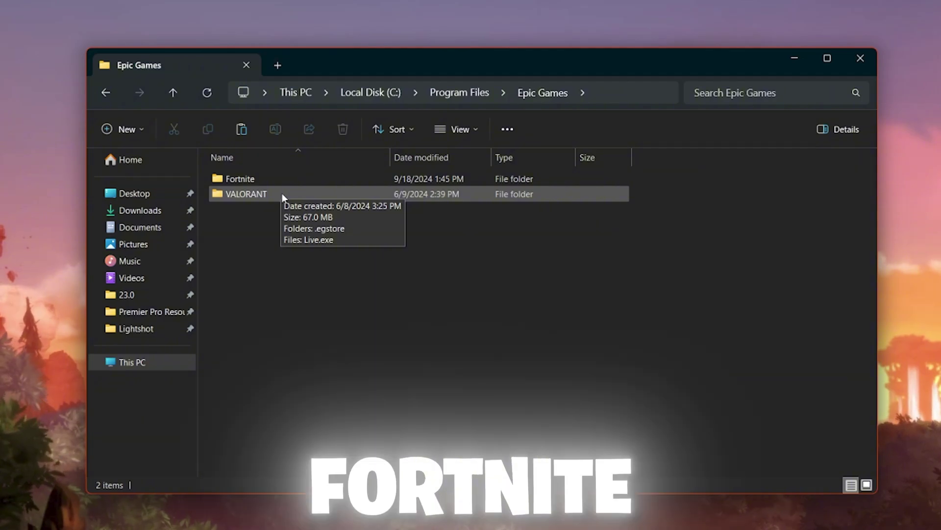
pyautogui.doubleClick(257, 180)
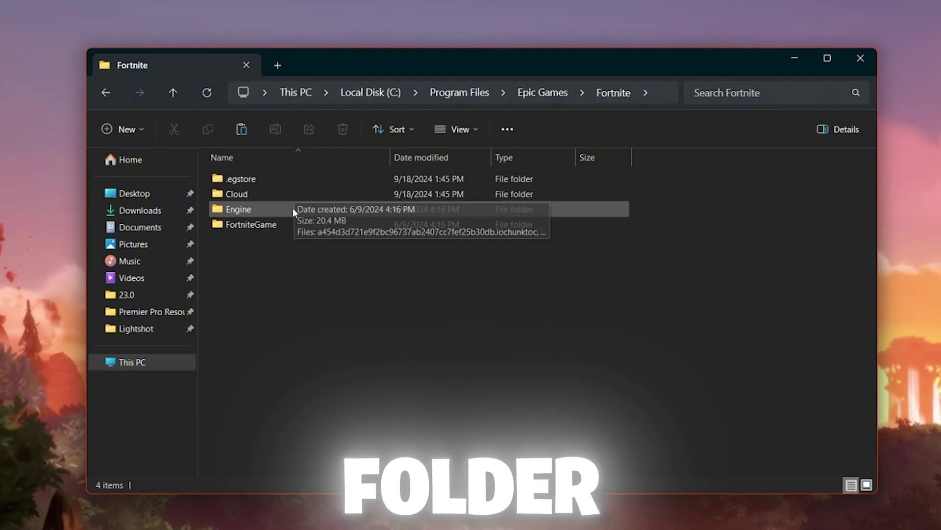
pyautogui.doubleClick(264, 225)
pyautogui.doubleClick(251, 180)
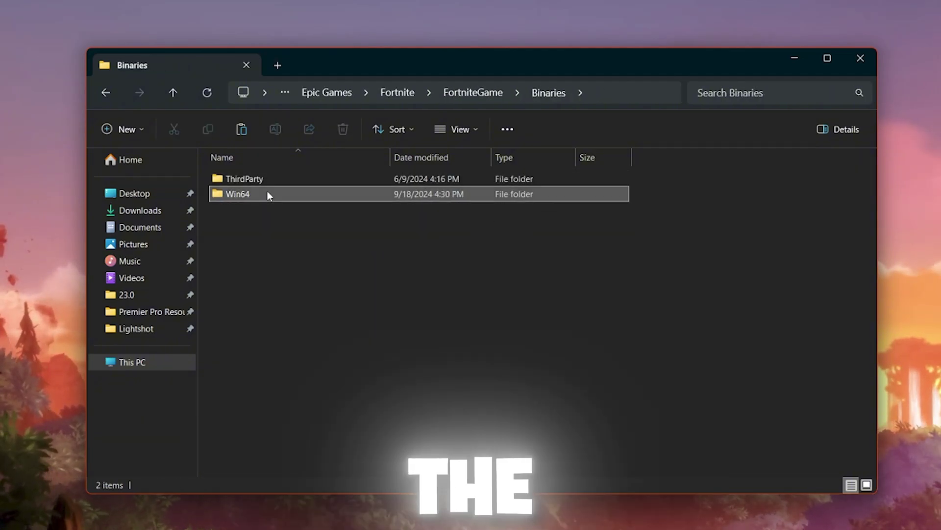
pyautogui.doubleClick(268, 193)
pyautogui.scroll(-18, 726, 378)
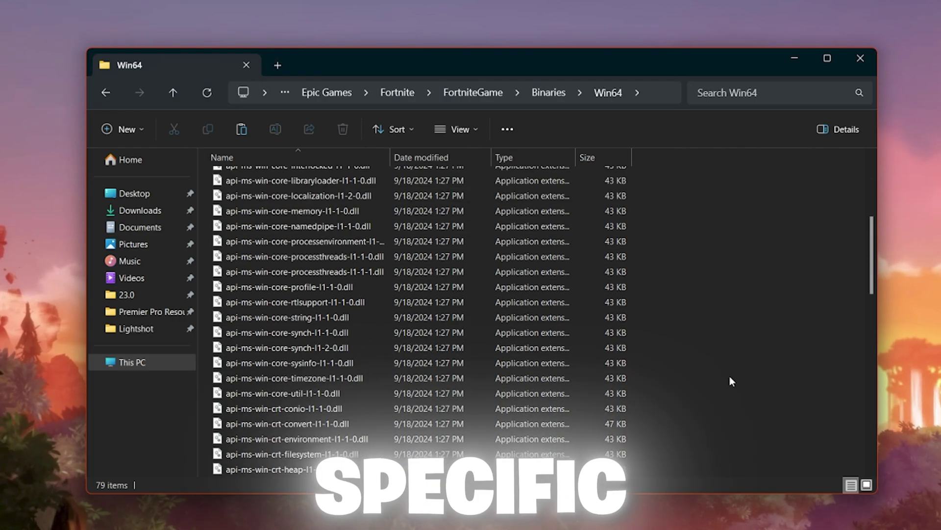
pyautogui.scroll(-3, 718, 380)
pyautogui.scroll(3, 716, 378)
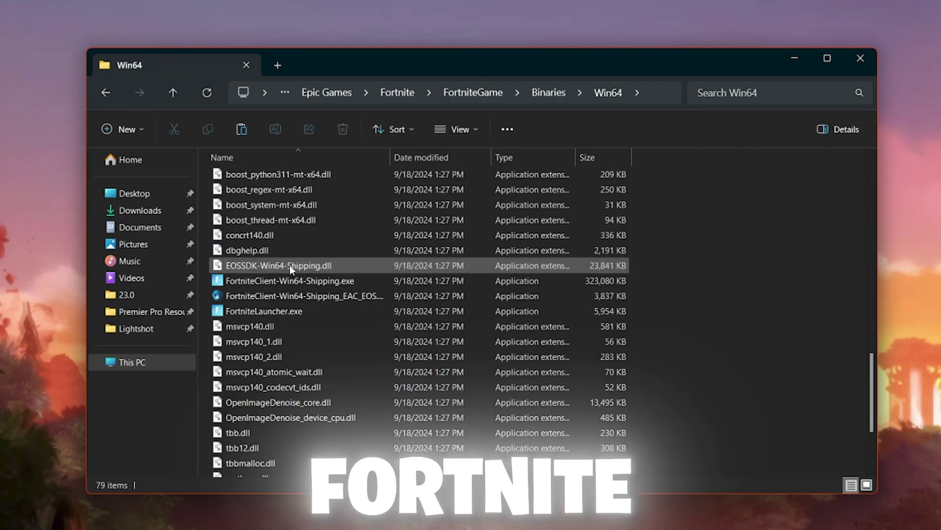
# Give FortniteClient-Win64-Shipping.exe disabled full-screen optimisations and Application DPI scaling override.
pyautogui.rightClick(246, 282)
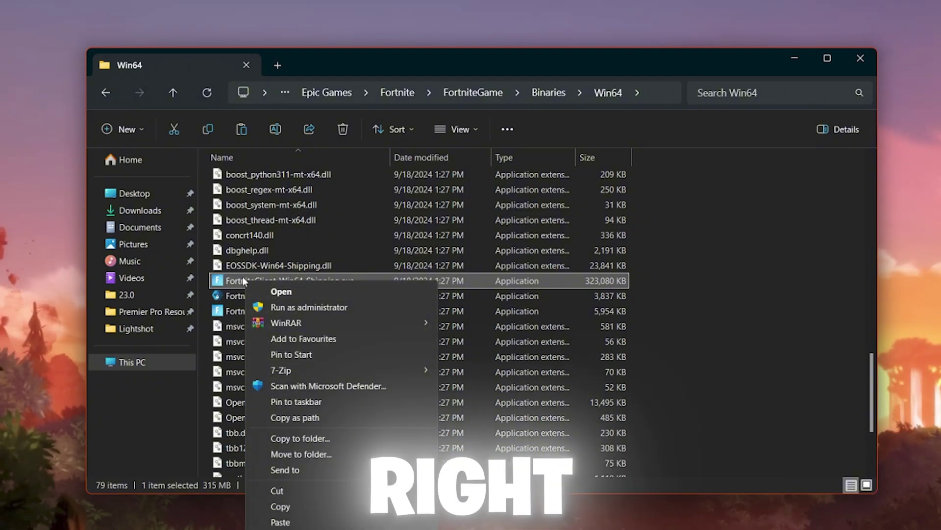
pyautogui.press('r')
pyautogui.moveTo(340, 292); pyautogui.dragTo(441, 114)
pyautogui.click(422, 138)
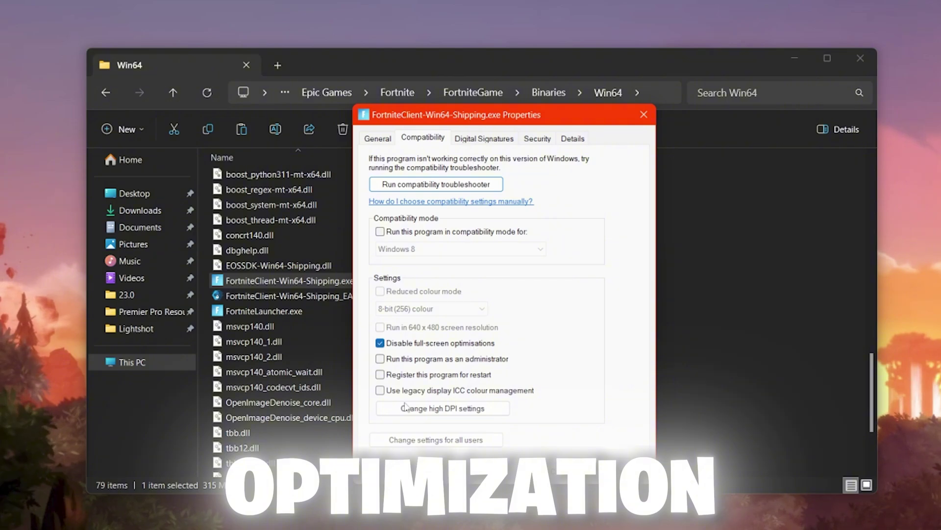
pyautogui.click(479, 416)
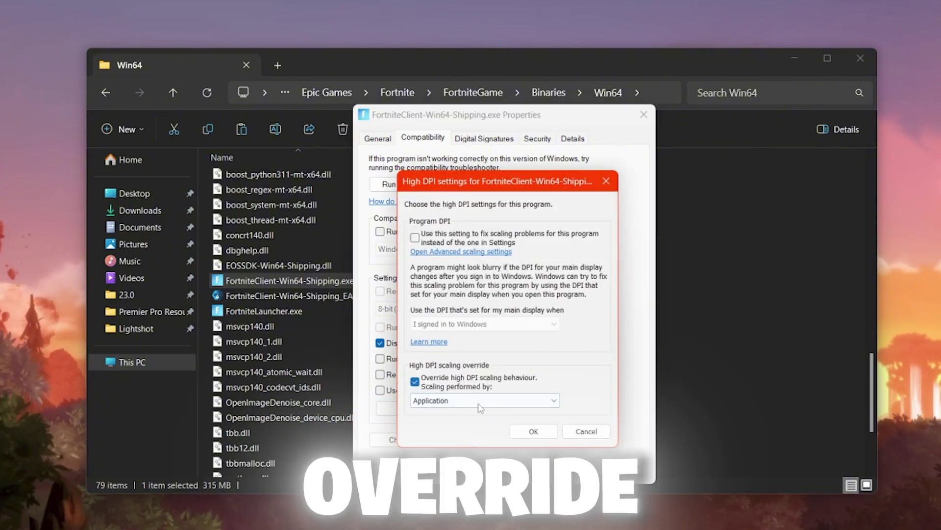
pyautogui.click(534, 431)
pyautogui.press('Return')
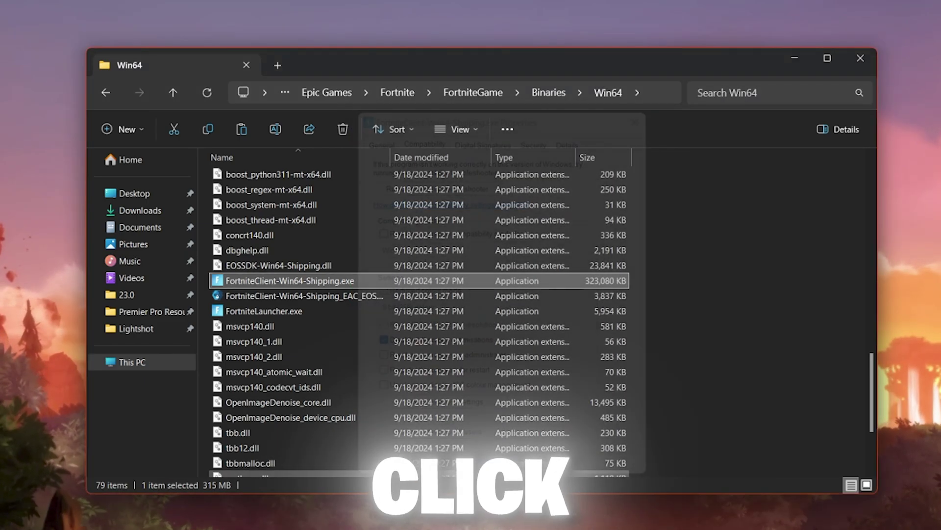
# With File Explorer closed, build brick ramps while running up and shoot at the enemy player.
pyautogui.click(867, 65)
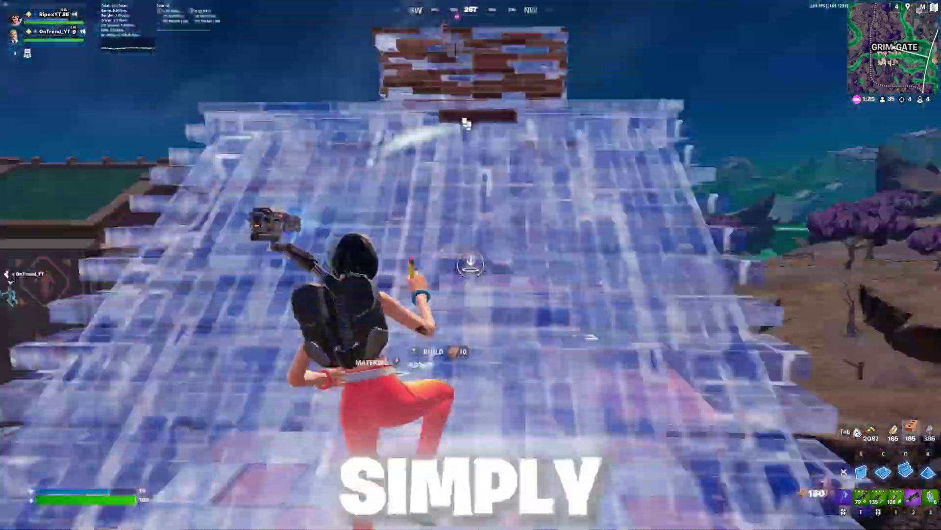
pyautogui.click(471, 265)
pyautogui.click(470, 264)
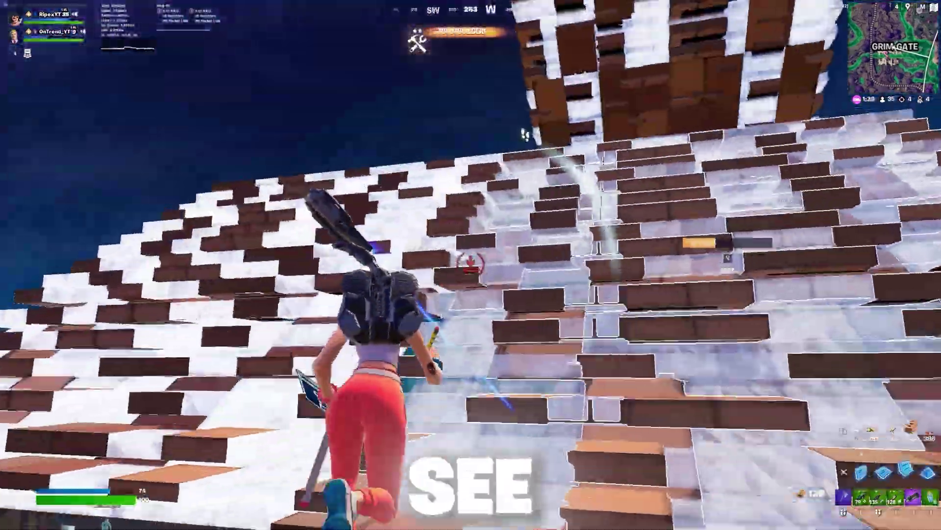
pyautogui.click(471, 265)
pyautogui.click(471, 264)
pyautogui.click(471, 265)
pyautogui.click(471, 265)
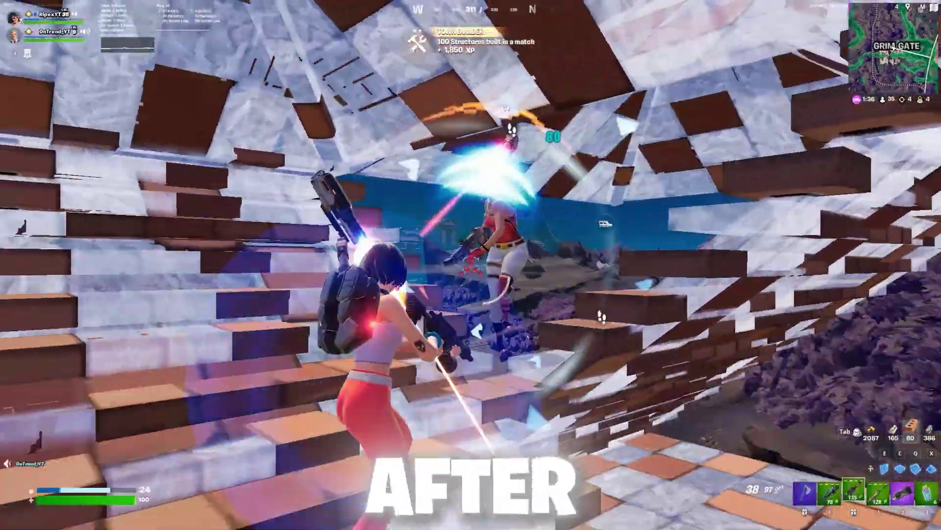
pyautogui.click(471, 264)
pyautogui.click(471, 265)
# Build a tall brick staircase topped with brick roofs.
pyautogui.click(471, 264)
pyautogui.click(470, 265)
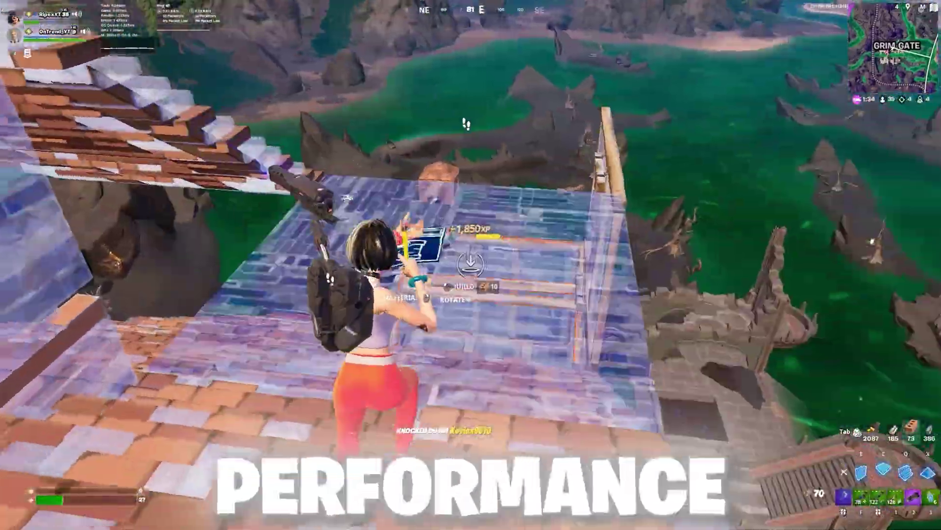
pyautogui.click(471, 265)
pyautogui.click(471, 264)
pyautogui.click(471, 265)
pyautogui.click(471, 265)
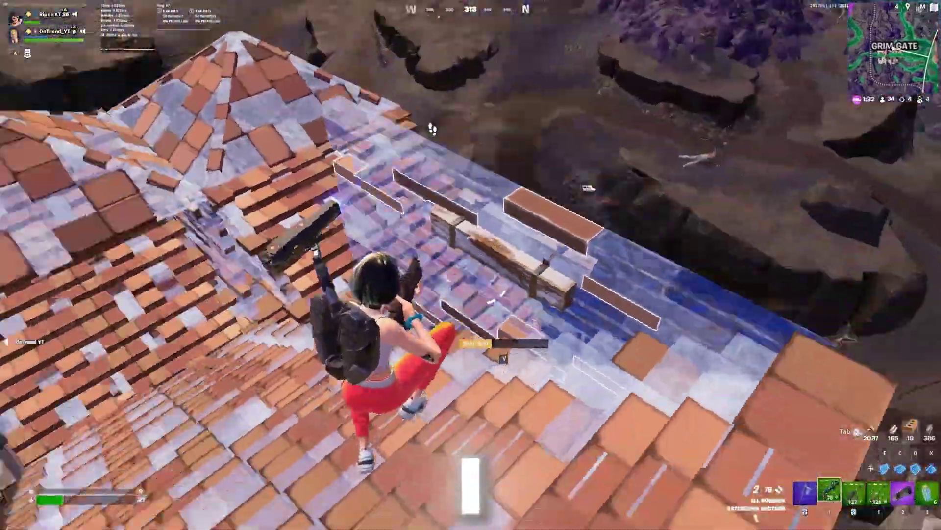
pyautogui.click(471, 264)
pyautogui.click(471, 265)
# Place glass and brick walls around the roofs and add more pieces beside them.
pyautogui.click(470, 265)
pyautogui.click(470, 265)
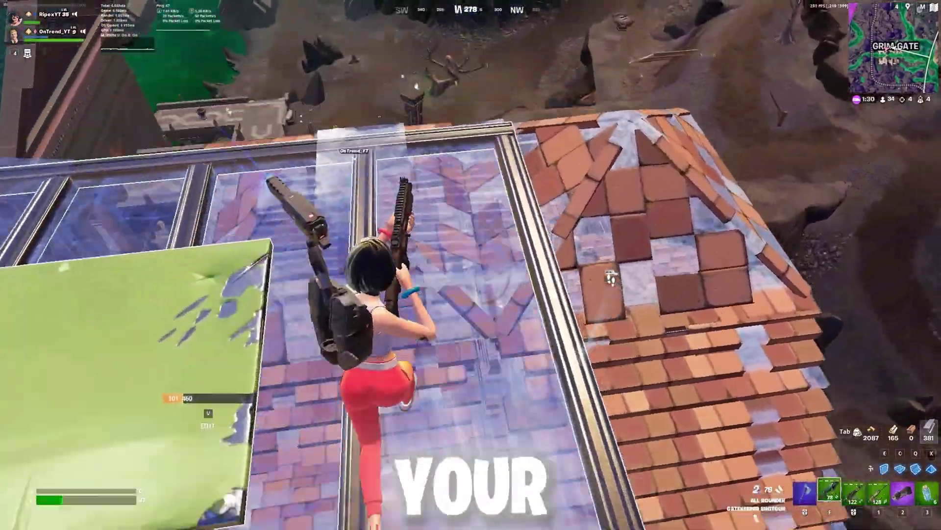
pyautogui.click(471, 264)
pyautogui.click(471, 264)
pyautogui.click(471, 264)
pyautogui.click(471, 265)
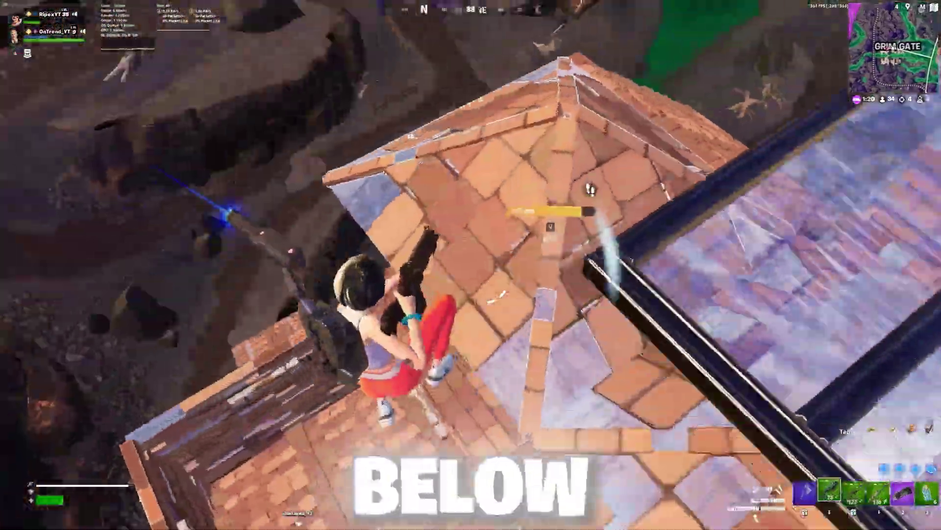